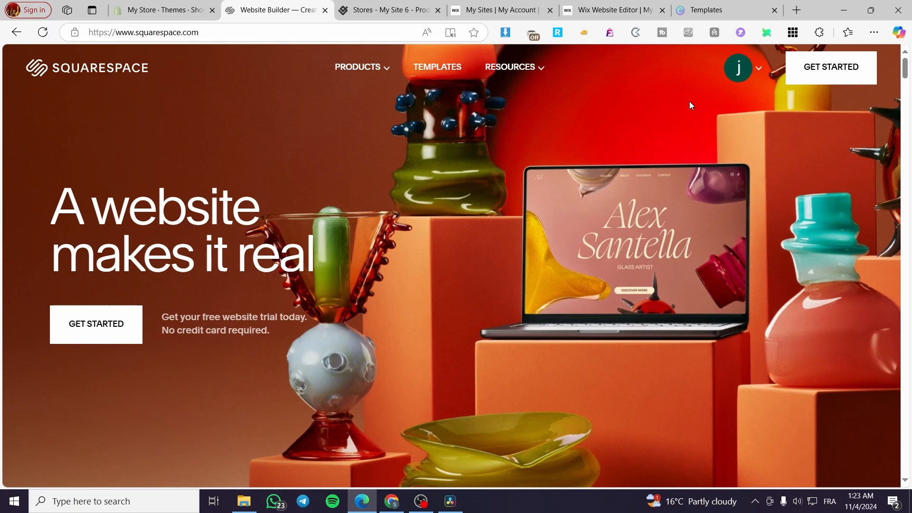
Open the account dashboard and load the Jack Shopping website for editing.
{"action": "left_click", "coordinate": [761, 68]}
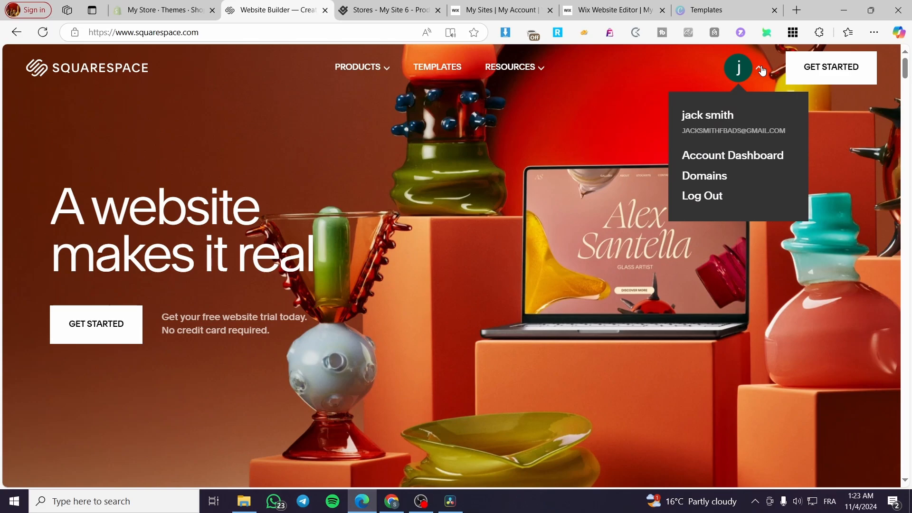
{"action": "left_click", "coordinate": [730, 161]}
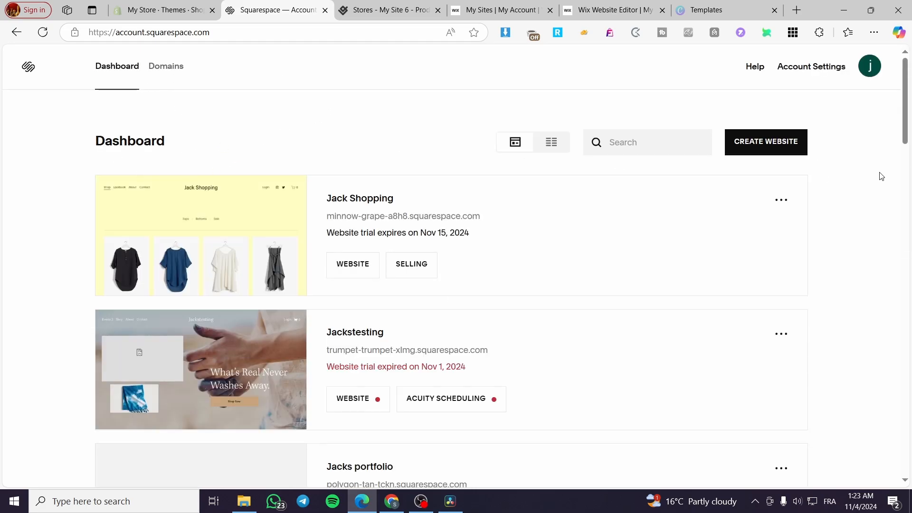
{"action": "scroll", "coordinate": [588, 179], "scroll_direction": "down", "scroll_amount": 10}
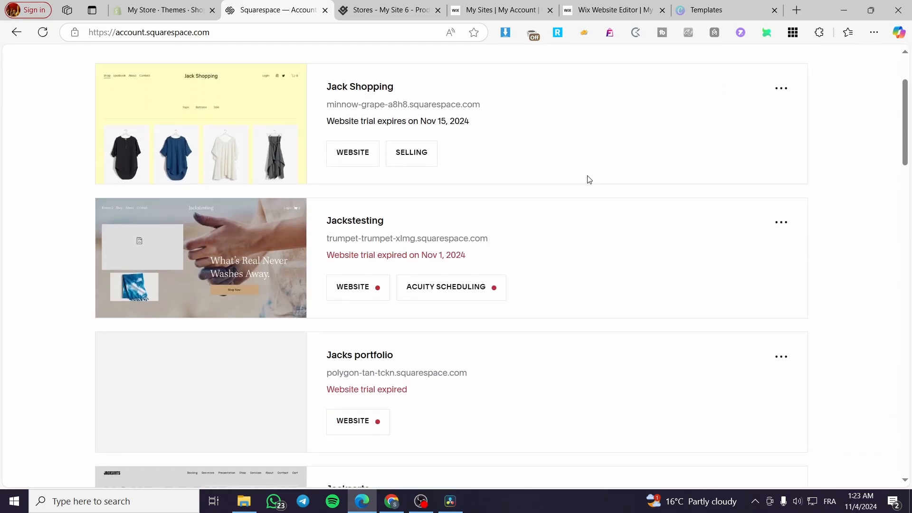
{"action": "scroll", "coordinate": [515, 178], "scroll_direction": "up", "scroll_amount": 10}
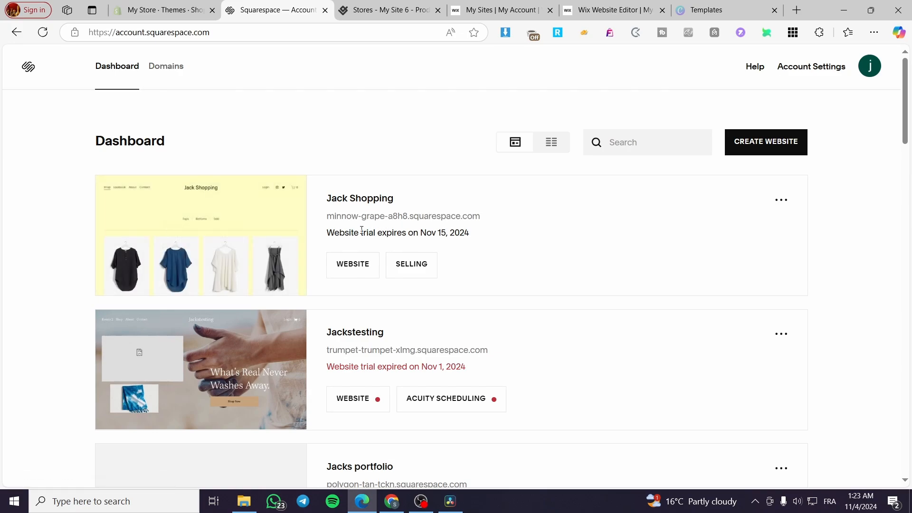
{"action": "left_click", "coordinate": [194, 246]}
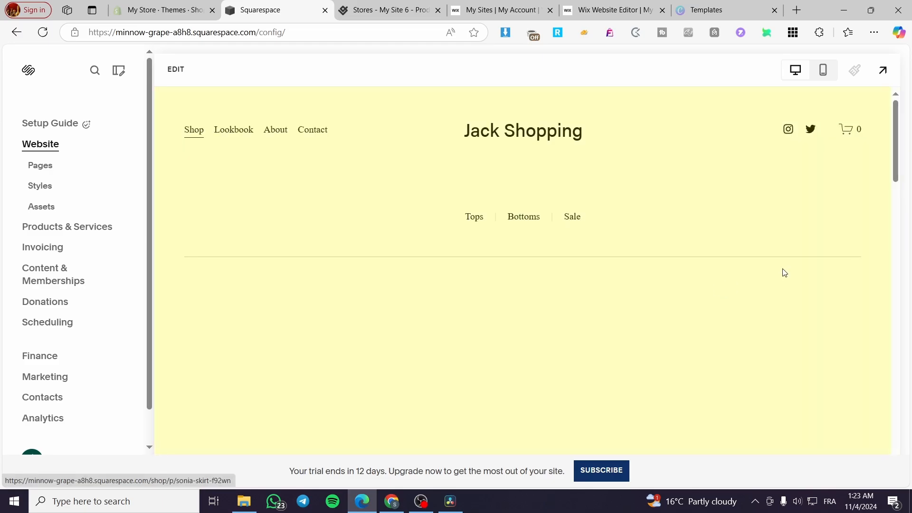
Add a Videos collection page to the main navigation, using the layout with the "It all begins with an idea" banner.
{"action": "scroll", "coordinate": [779, 273], "scroll_direction": "down", "scroll_amount": 10}
{"action": "scroll", "coordinate": [564, 252], "scroll_direction": "down", "scroll_amount": 10}
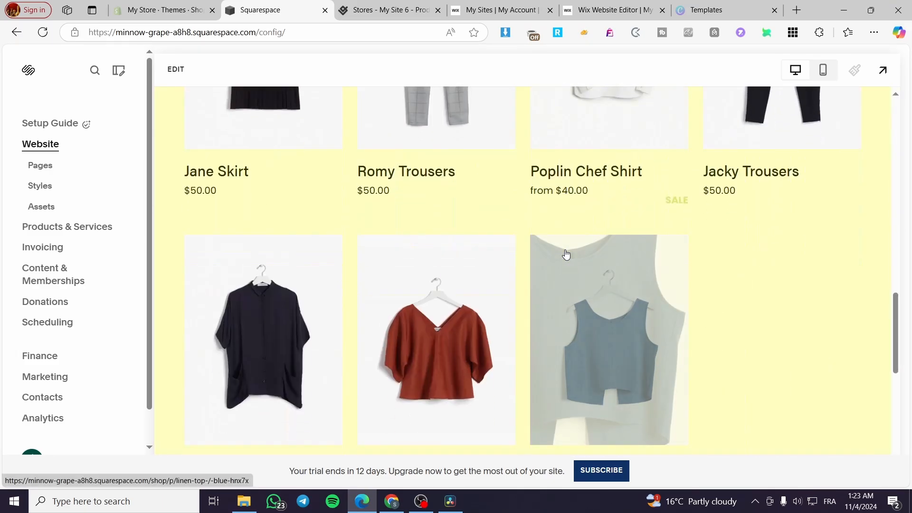
{"action": "scroll", "coordinate": [564, 254], "scroll_direction": "up", "scroll_amount": 15}
{"action": "scroll", "coordinate": [564, 256], "scroll_direction": "up", "scroll_amount": 5}
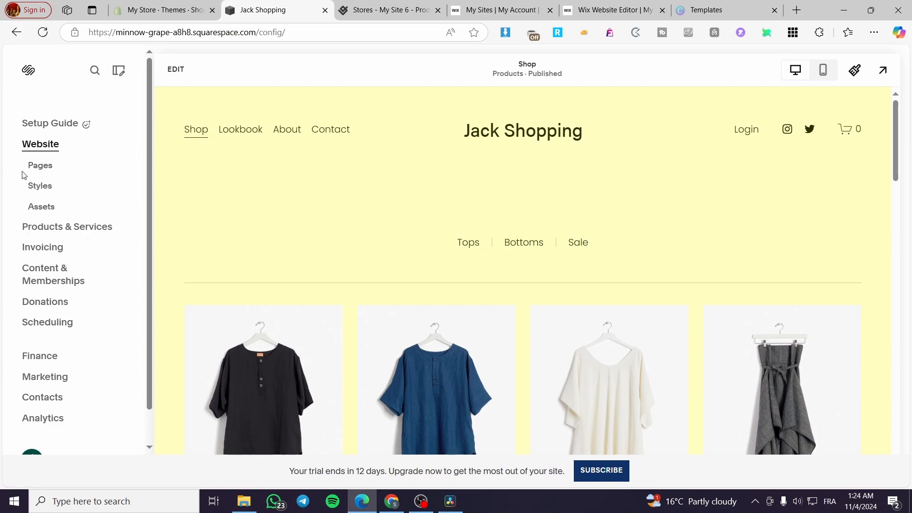
{"action": "left_click", "coordinate": [39, 170]}
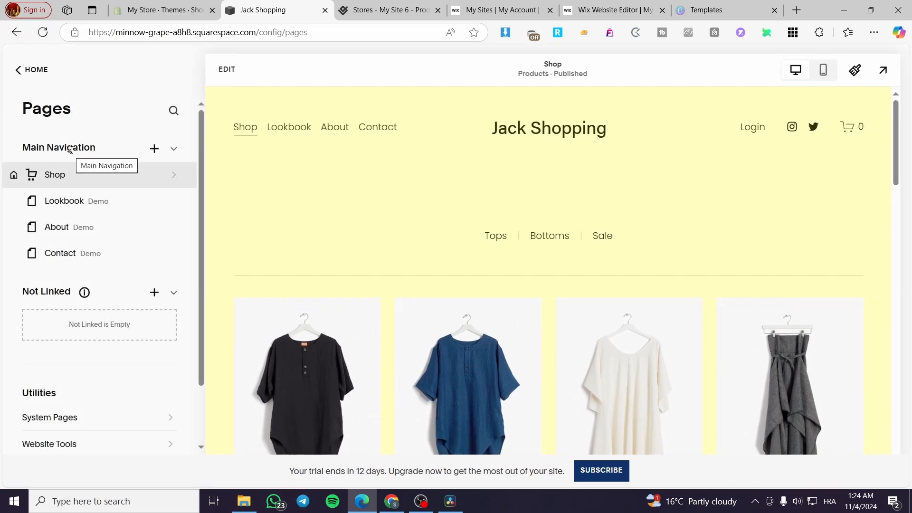
{"action": "left_click", "coordinate": [159, 150]}
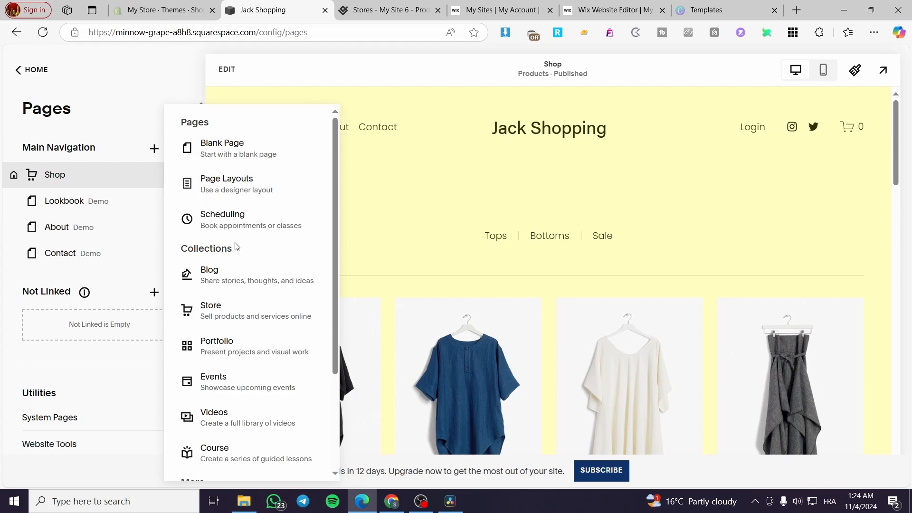
{"action": "scroll", "coordinate": [281, 283], "scroll_direction": "down", "scroll_amount": 2}
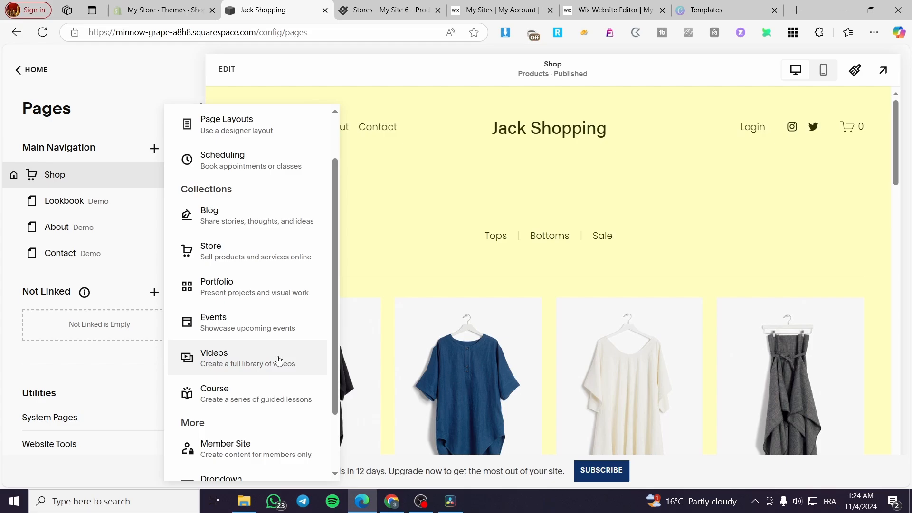
{"action": "left_click", "coordinate": [206, 355]}
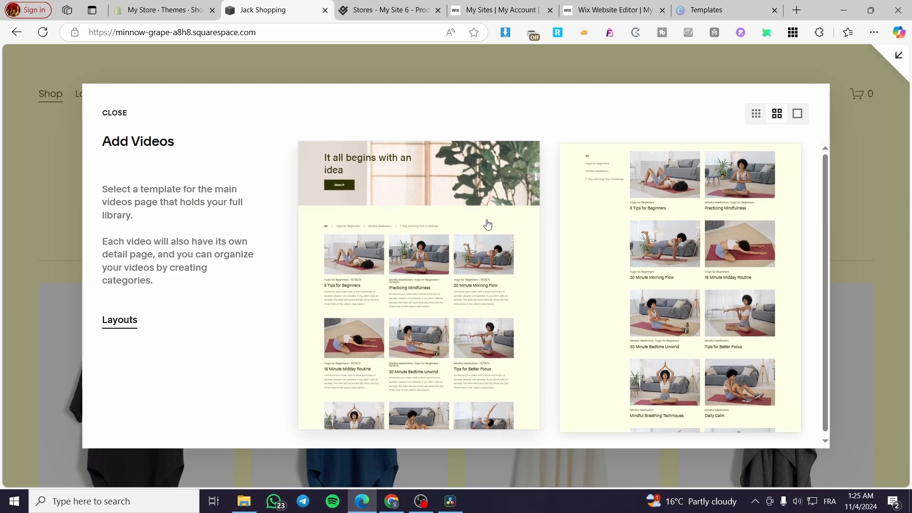
{"action": "left_click", "coordinate": [487, 224]}
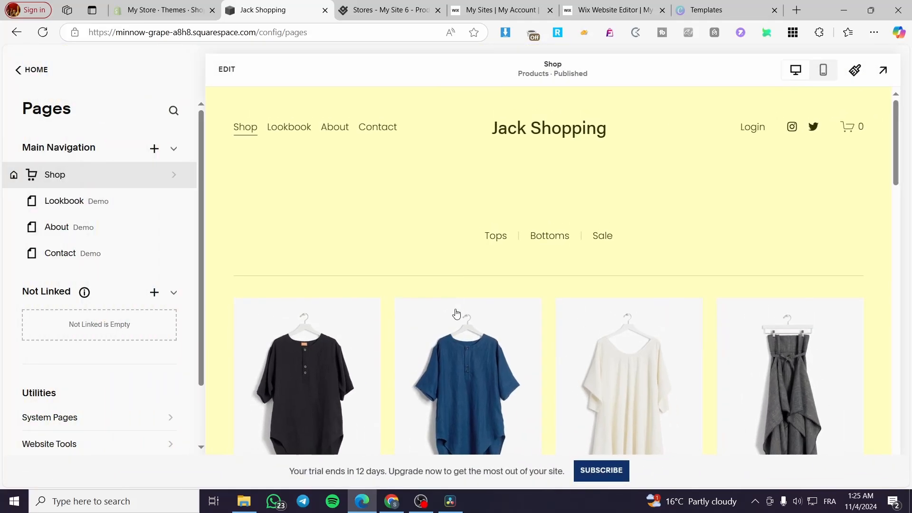
Rename the new videos page in the main navigation as "Jacks Videos".
{"action": "double_click", "coordinate": [46, 177]}
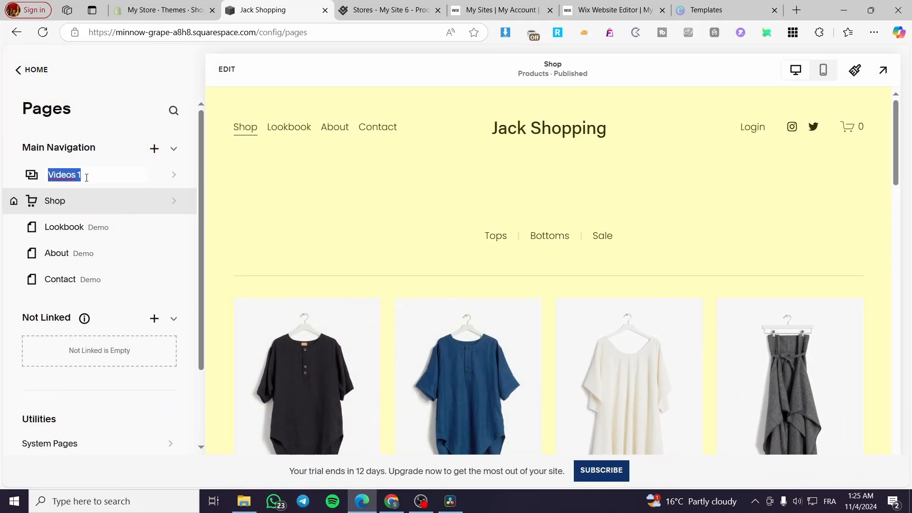
{"action": "left_click", "coordinate": [99, 177]}
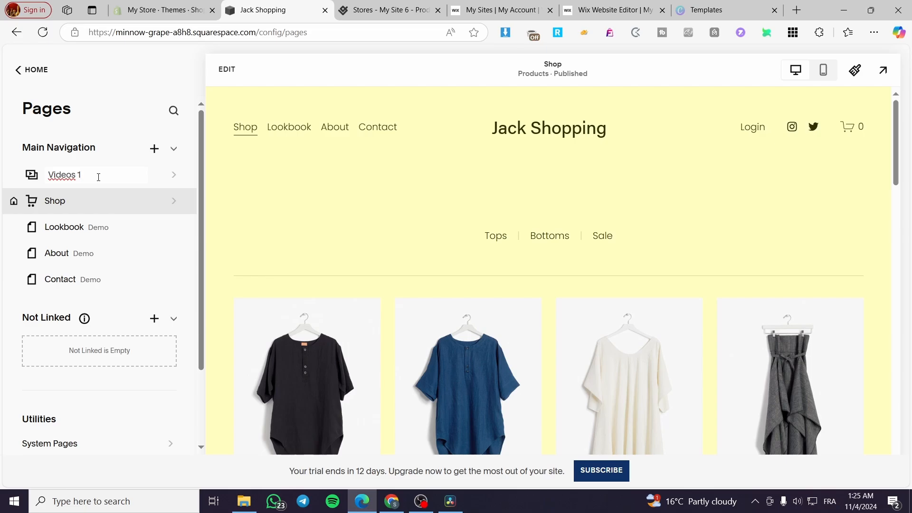
{"action": "key", "text": "BackSpace"}
{"action": "key", "text": "BackSpace"}
{"action": "key", "text": "BackSpace"}
{"action": "key", "text": "BackSpace"}
{"action": "key", "text": "BackSpace"}
{"action": "key", "text": "BackSpace"}
{"action": "key", "text": "BackSpace"}
{"action": "key", "text": "BackSpace"}
{"action": "type", "text": "Jack"}
{"action": "type", "text": "deos"}
Open the Jacks Videos page and examine its categories and the full list of videos.
{"action": "left_click", "coordinate": [183, 178]}
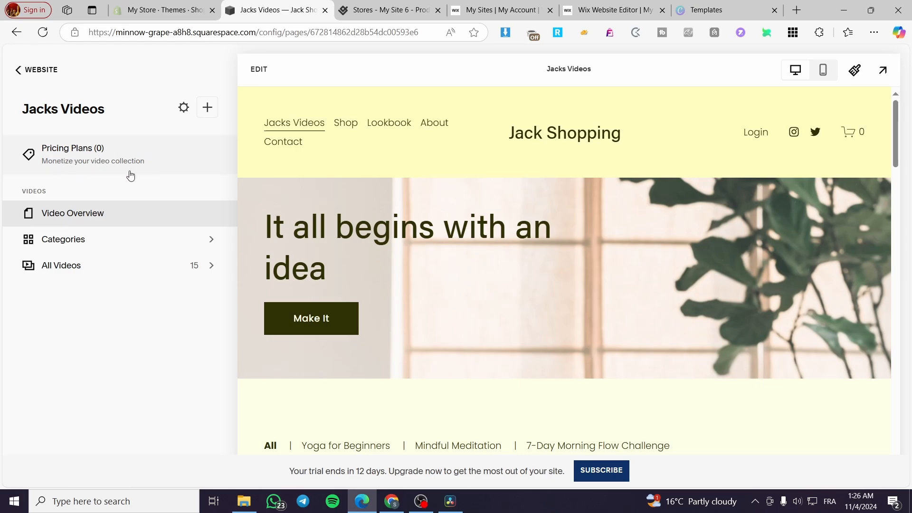
{"action": "left_click", "coordinate": [74, 240]}
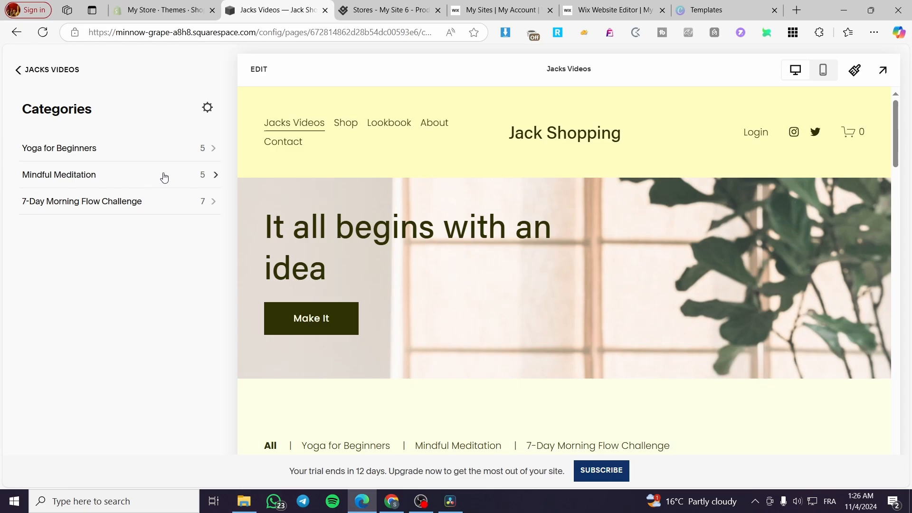
{"action": "left_click", "coordinate": [35, 75]}
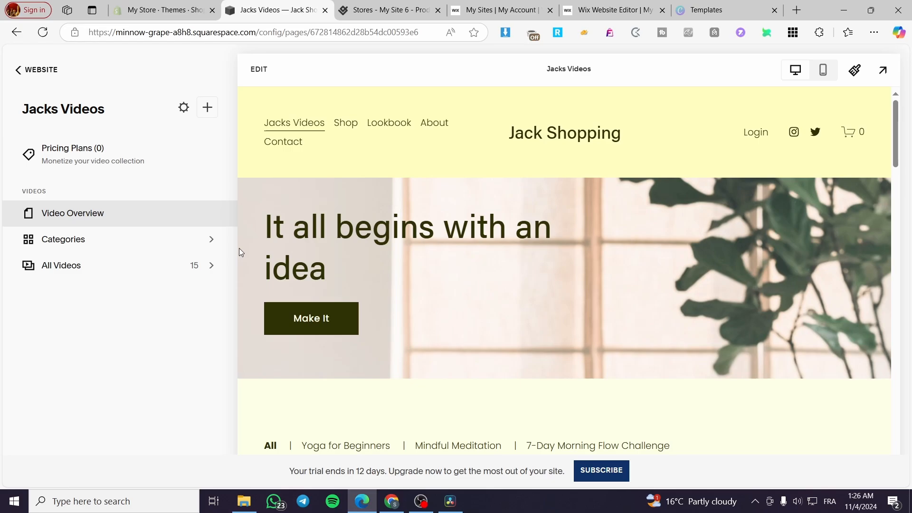
{"action": "left_click", "coordinate": [119, 272]}
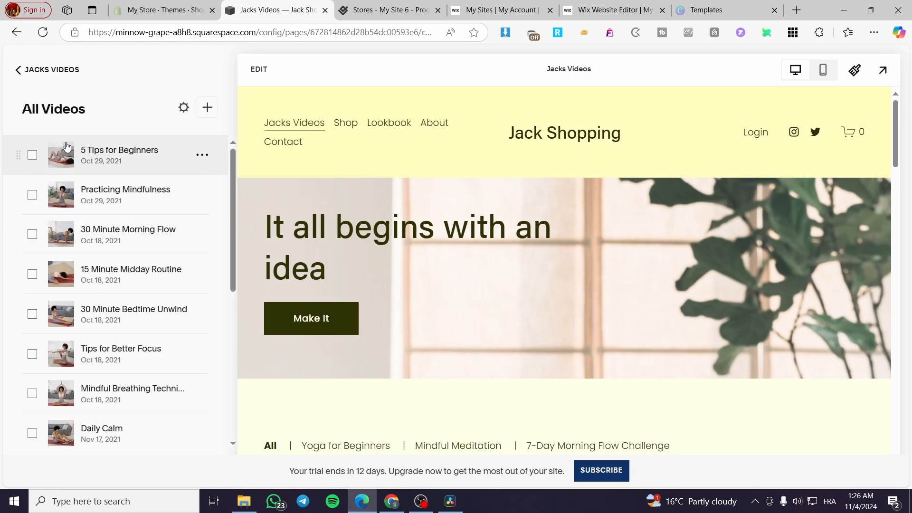
{"action": "scroll", "coordinate": [138, 309], "scroll_direction": "down", "scroll_amount": 7}
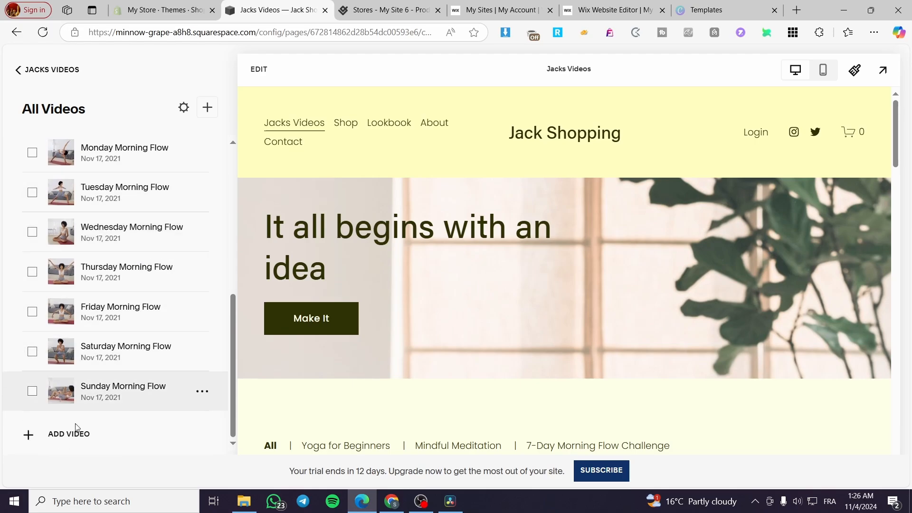
Start a new video entry and examine its content fields, video source options and categories.
{"action": "left_click", "coordinate": [76, 442]}
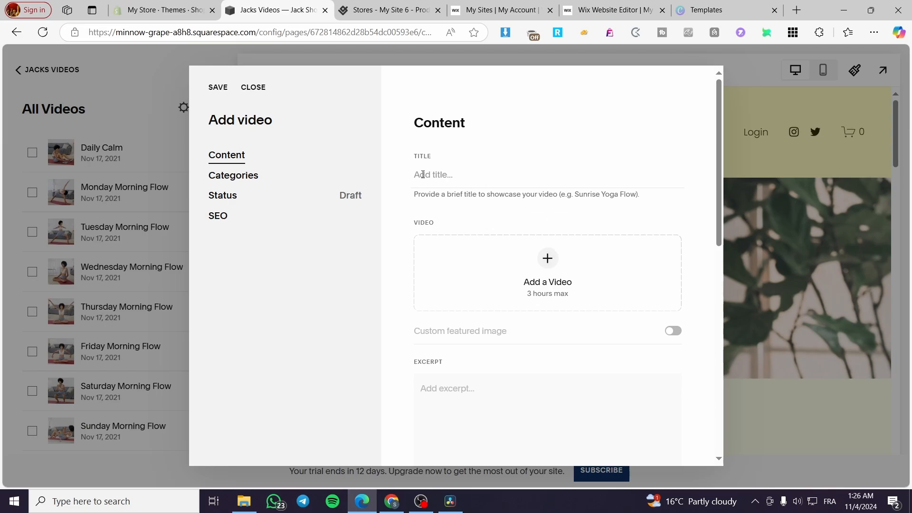
{"action": "scroll", "coordinate": [479, 374], "scroll_direction": "down", "scroll_amount": 1}
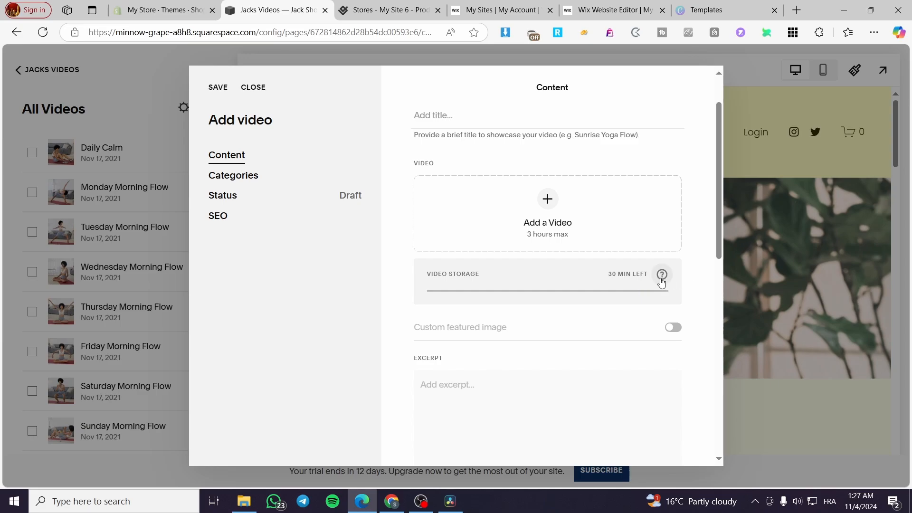
{"action": "left_click", "coordinate": [548, 200]}
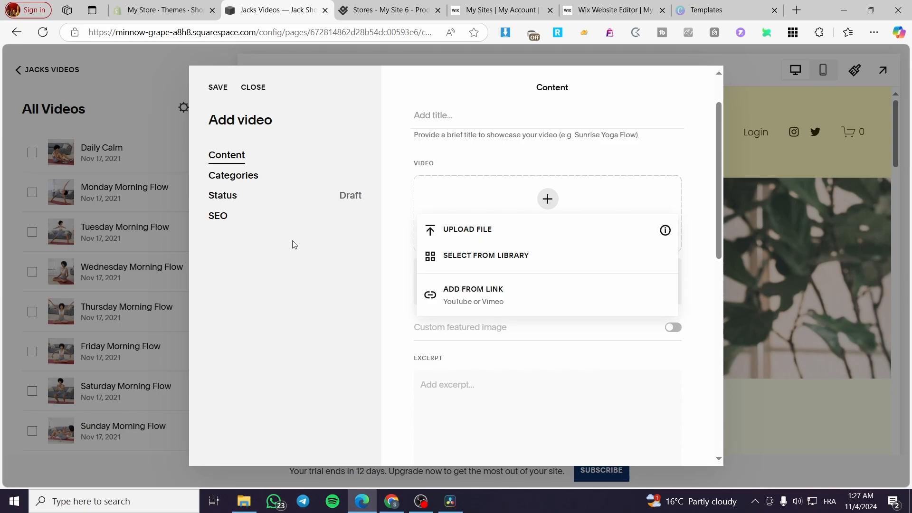
{"action": "left_click", "coordinate": [256, 184]}
{"action": "left_click", "coordinate": [253, 181]}
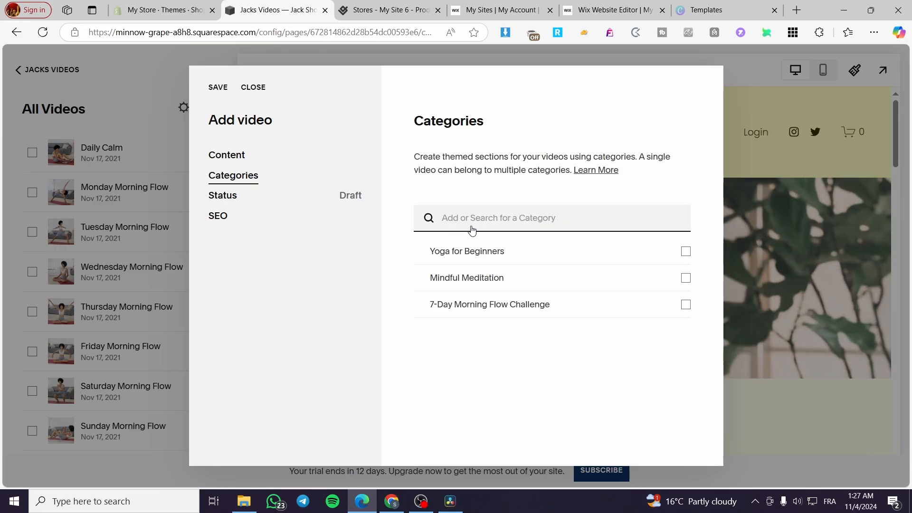
Try the Published and Scheduled statuses for the new video, then set it back to Draft.
{"action": "left_click", "coordinate": [224, 202]}
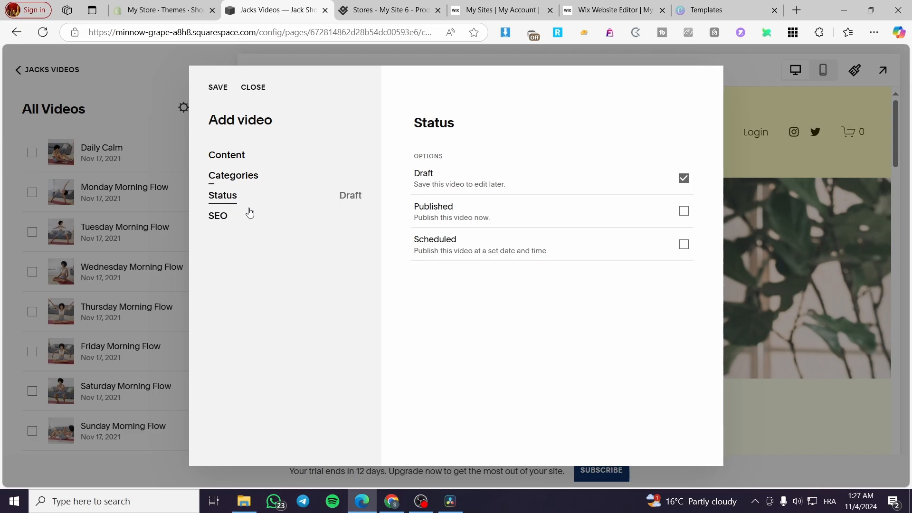
{"action": "left_click", "coordinate": [684, 211]}
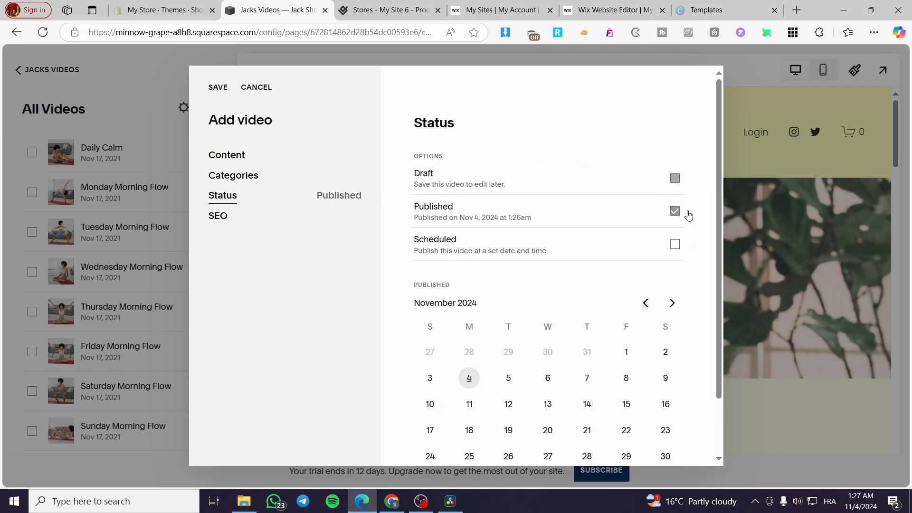
{"action": "left_click", "coordinate": [676, 246]}
{"action": "left_click", "coordinate": [675, 179]}
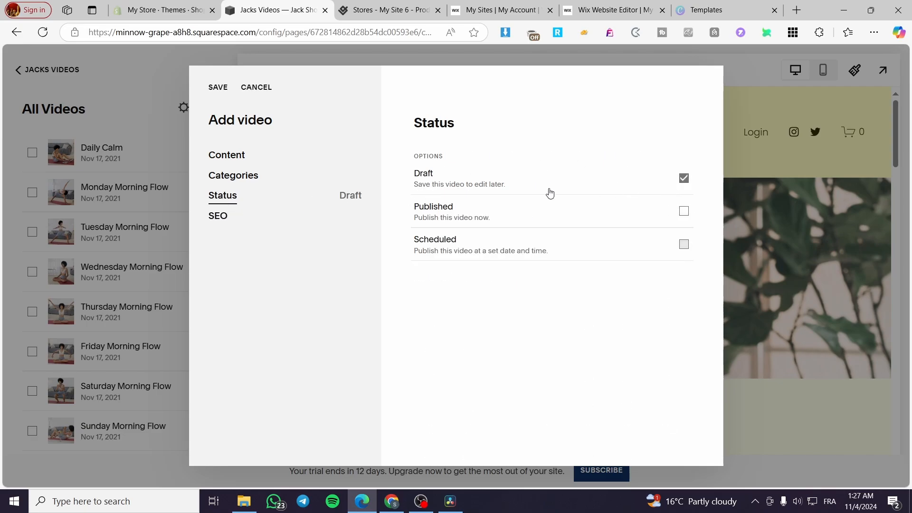
Examine the new video's SEO preview, title and description settings, then discard the entry.
{"action": "left_click", "coordinate": [248, 225]}
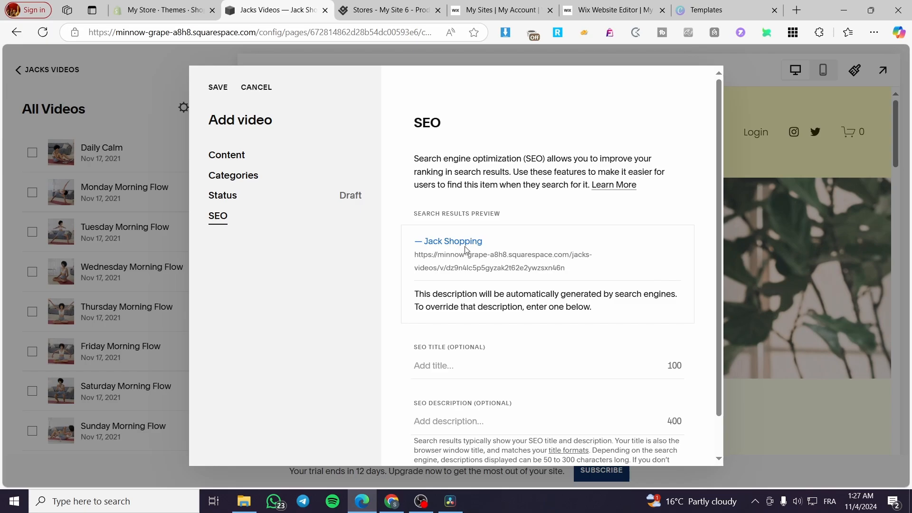
{"action": "left_click_drag", "start_coordinate": [485, 244], "coordinate": [432, 243]}
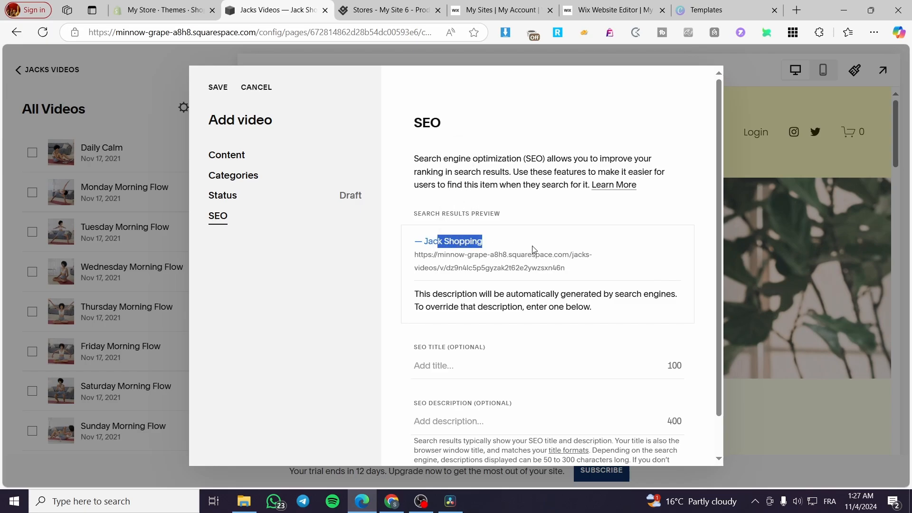
{"action": "left_click", "coordinate": [533, 249]}
{"action": "scroll", "coordinate": [525, 318], "scroll_direction": "down", "scroll_amount": 1}
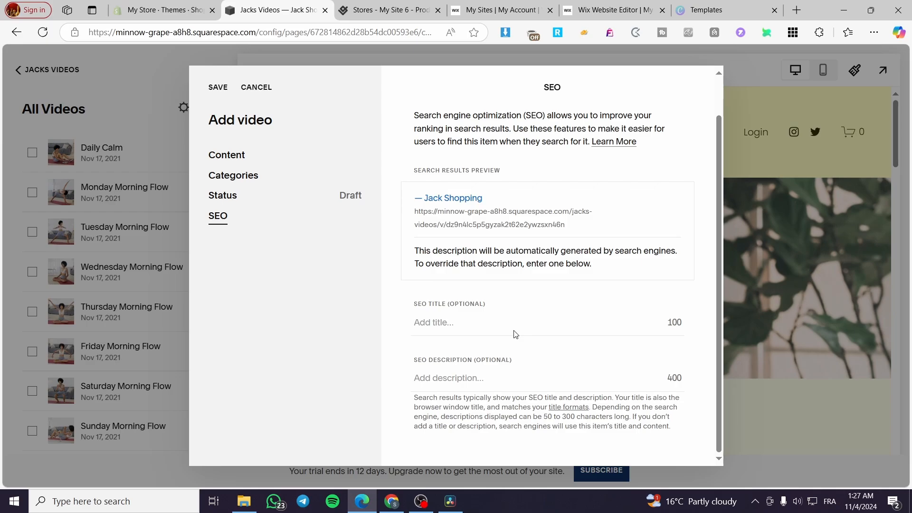
{"action": "left_click", "coordinate": [752, 90]}
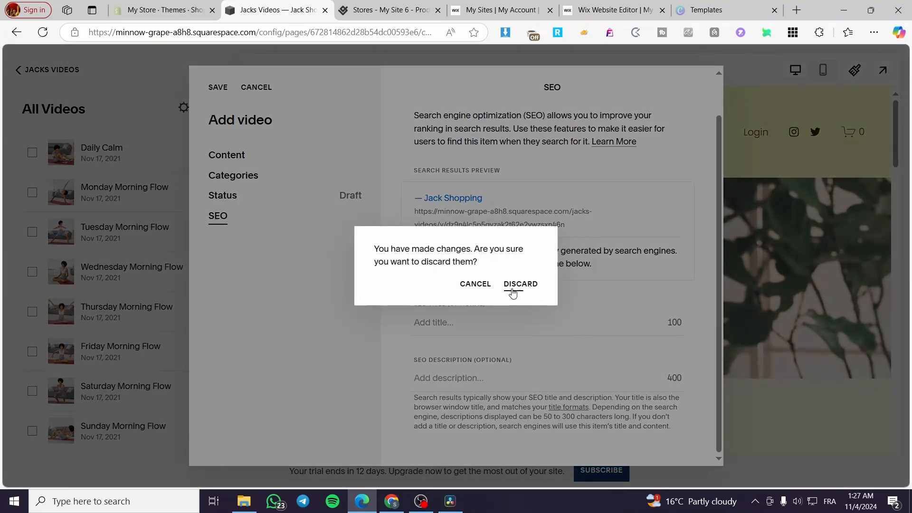
{"action": "left_click", "coordinate": [512, 286]}
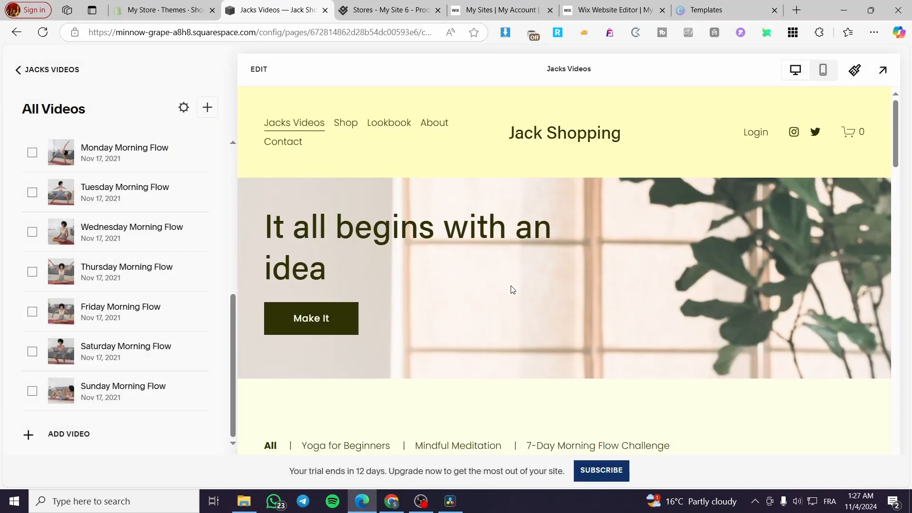
Edit the Jacks Videos page, extend its banner section to 9 rows, and open the section's design settings.
{"action": "left_click", "coordinate": [256, 70]}
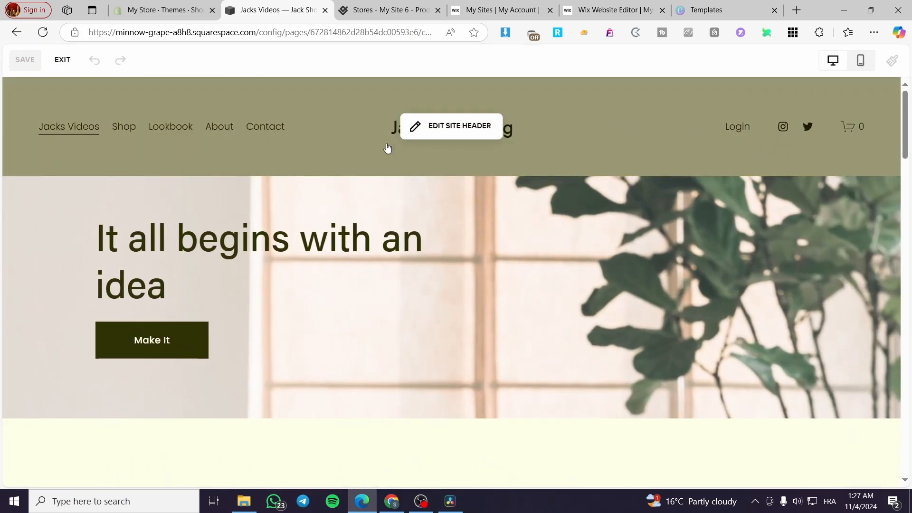
{"action": "scroll", "coordinate": [819, 268], "scroll_direction": "down", "scroll_amount": 5}
{"action": "scroll", "coordinate": [669, 312], "scroll_direction": "down", "scroll_amount": 3}
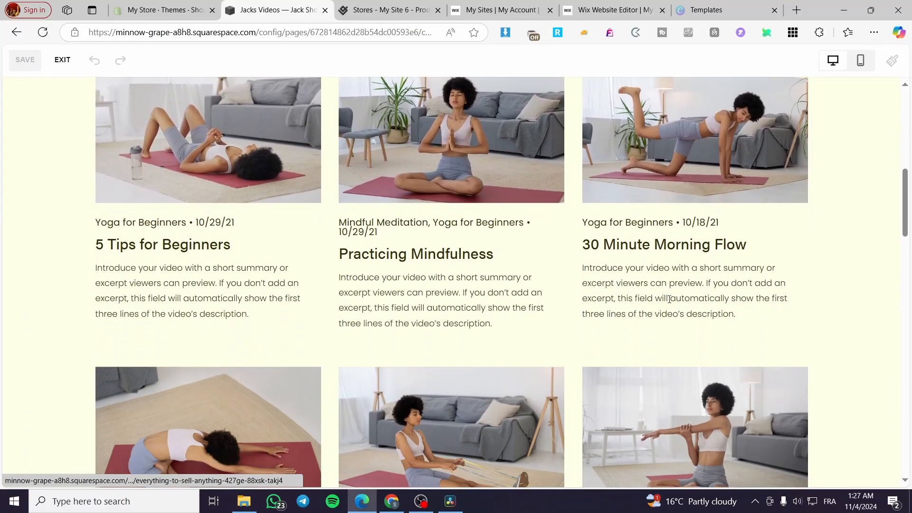
{"action": "scroll", "coordinate": [327, 258], "scroll_direction": "up", "scroll_amount": 8}
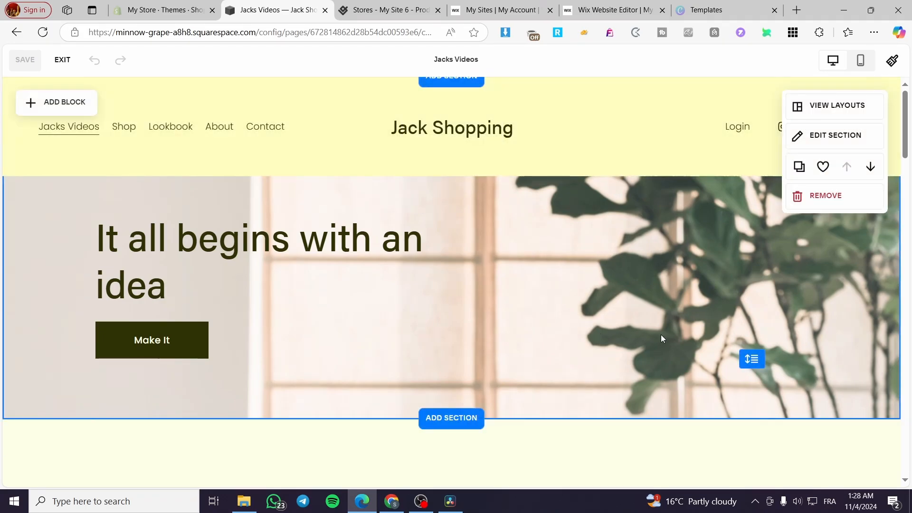
{"action": "left_click_drag", "start_coordinate": [747, 359], "coordinate": [754, 409]}
{"action": "left_click", "coordinate": [830, 137]}
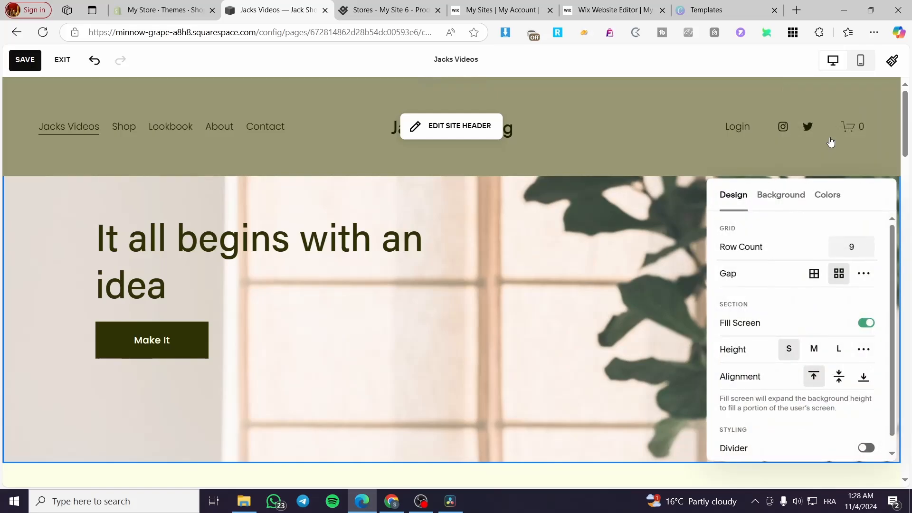
Try the video and art background types for the banner section, then return to its cover image background.
{"action": "left_click", "coordinate": [777, 200]}
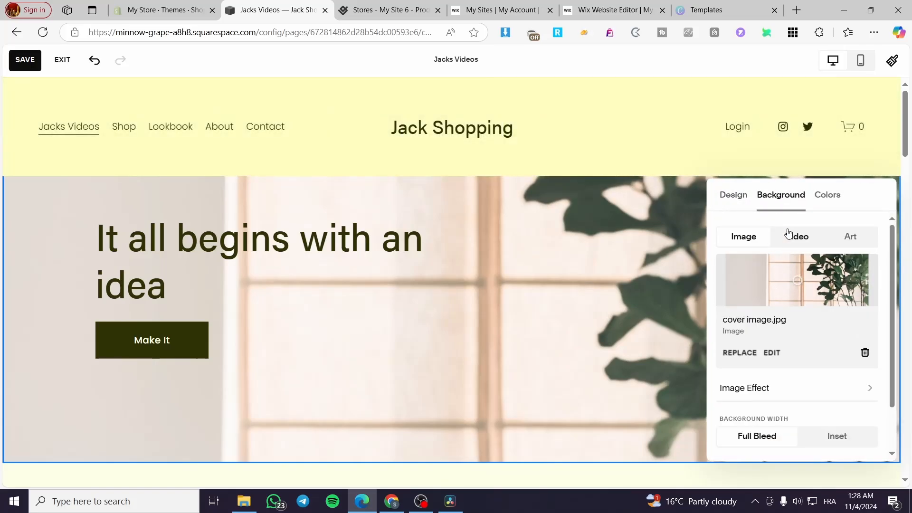
{"action": "left_click", "coordinate": [812, 242]}
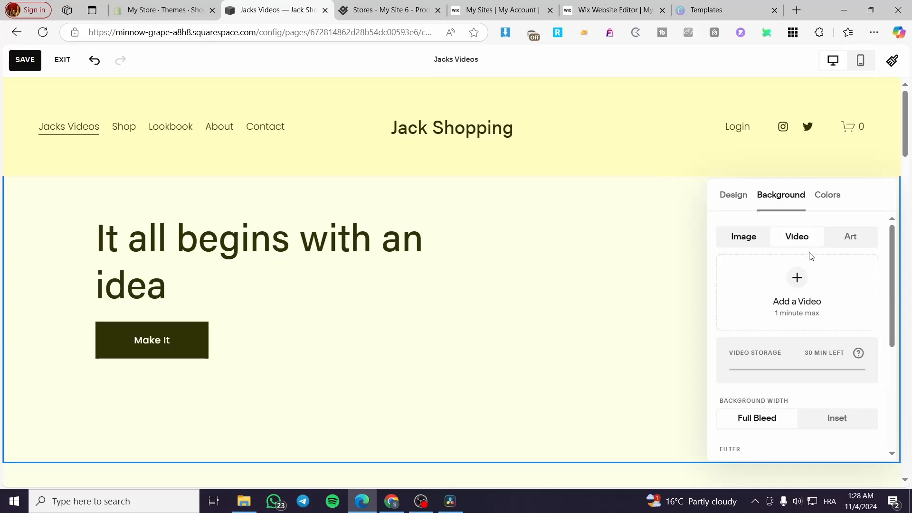
{"action": "left_click", "coordinate": [758, 242]}
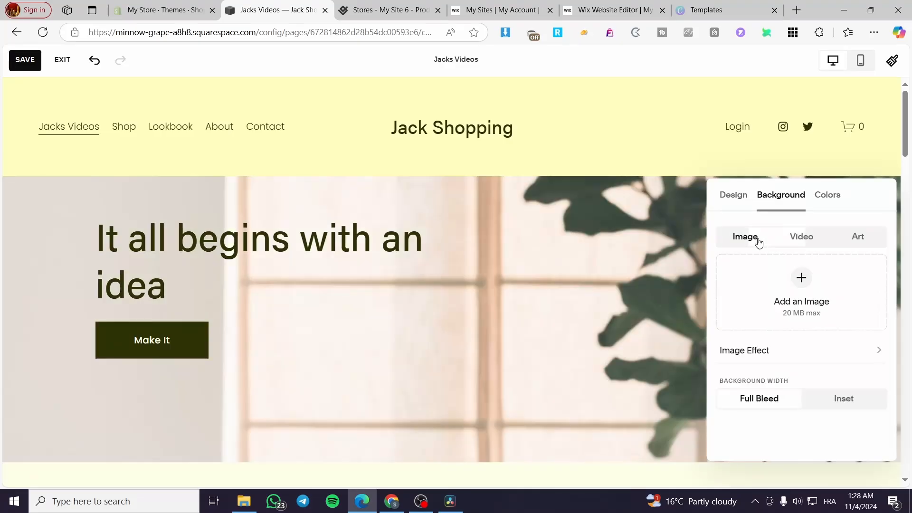
{"action": "left_click", "coordinate": [808, 241]}
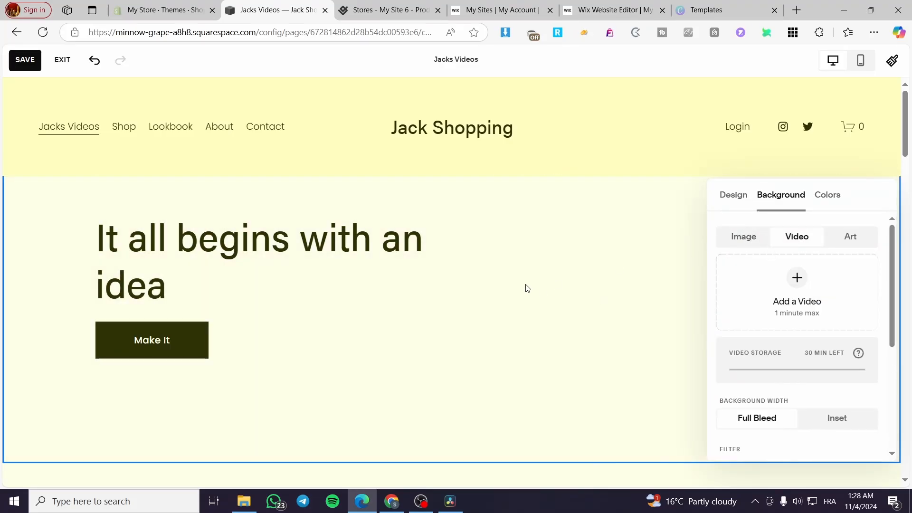
{"action": "left_click", "coordinate": [743, 241]}
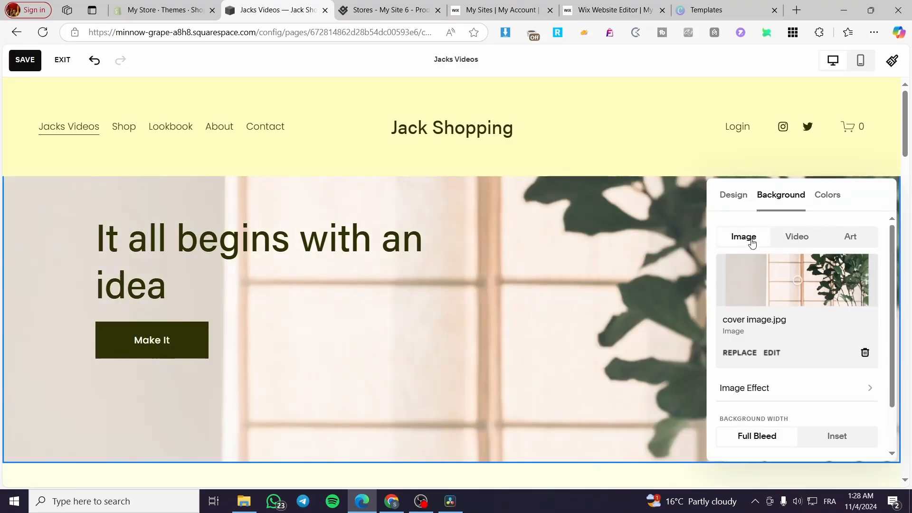
{"action": "left_click", "coordinate": [853, 243]}
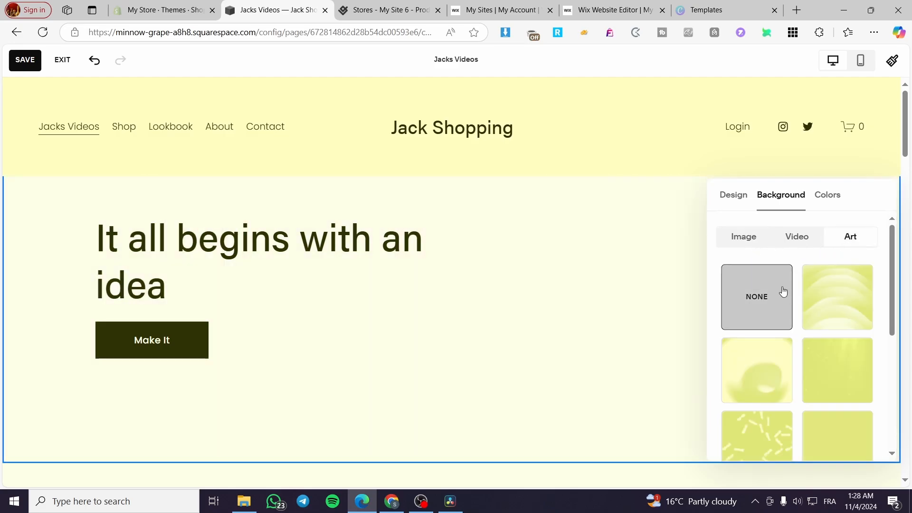
{"action": "left_click", "coordinate": [822, 291]}
{"action": "left_click", "coordinate": [742, 237]}
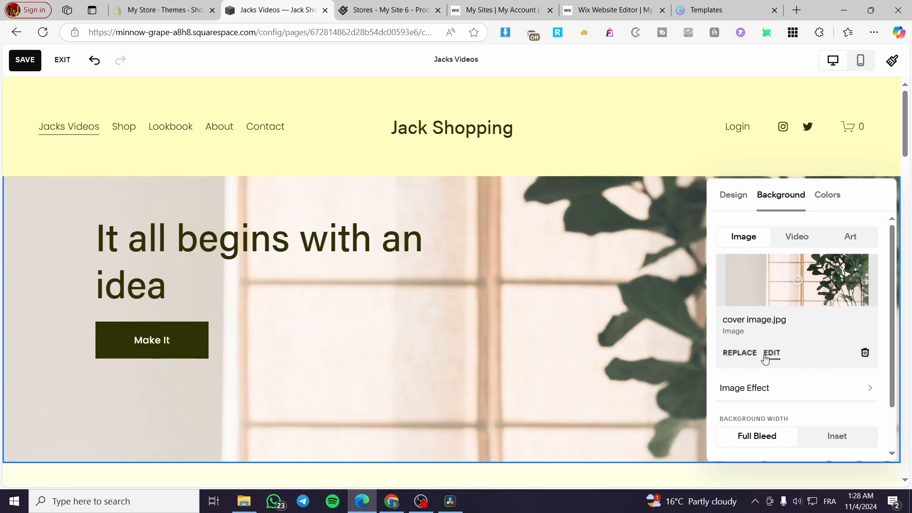
Examine the banner's image effects, background width, overlay opacity and grid and section design options, then close the section settings.
{"action": "scroll", "coordinate": [765, 358], "scroll_direction": "down", "scroll_amount": 2}
{"action": "left_click", "coordinate": [780, 339]}
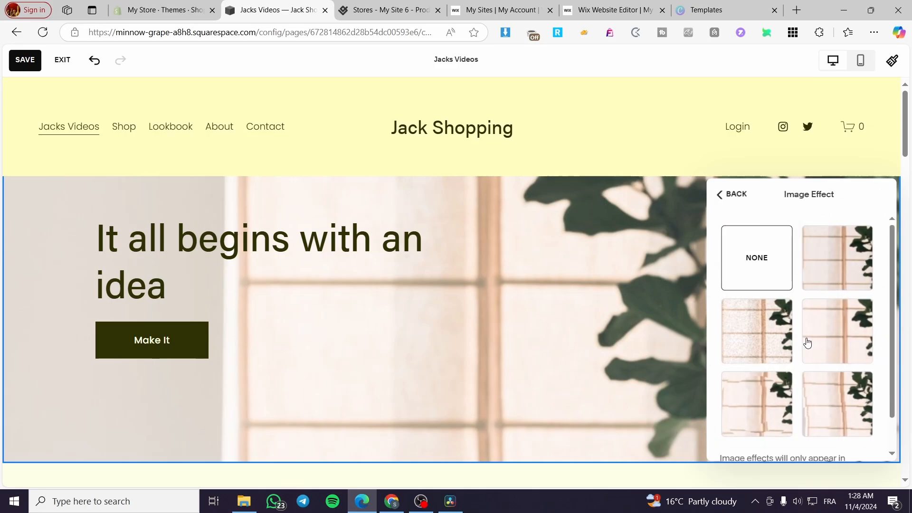
{"action": "left_click", "coordinate": [722, 194]}
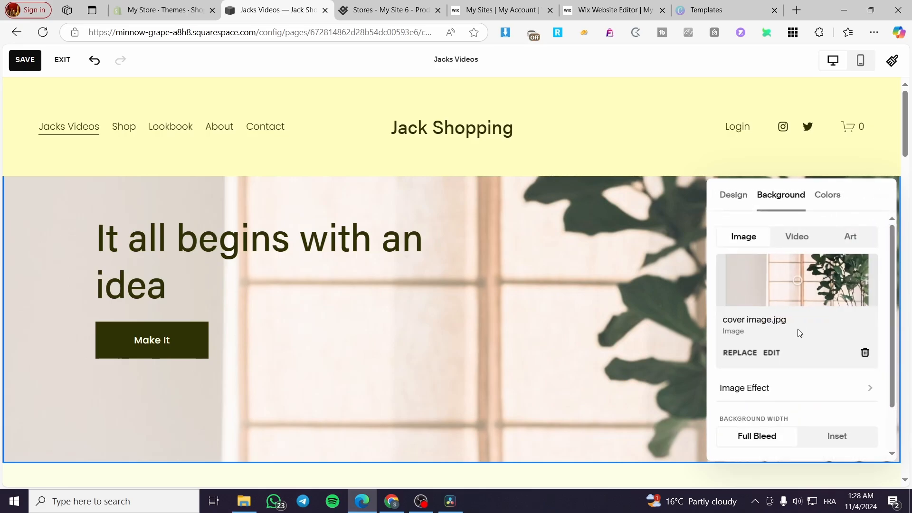
{"action": "scroll", "coordinate": [799, 335], "scroll_direction": "down", "scroll_amount": 1}
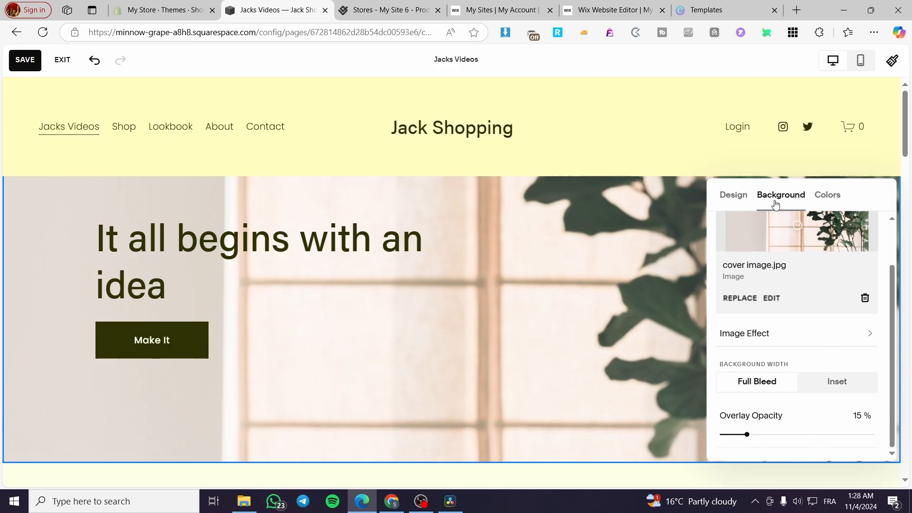
{"action": "left_click", "coordinate": [742, 202]}
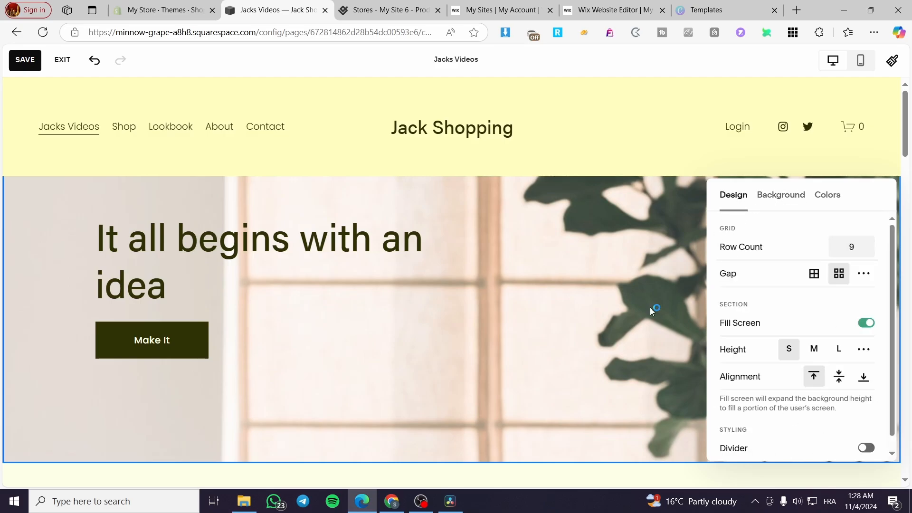
{"action": "scroll", "coordinate": [656, 316], "scroll_direction": "down", "scroll_amount": 1}
{"action": "scroll", "coordinate": [656, 316], "scroll_direction": "down", "scroll_amount": 1}
{"action": "scroll", "coordinate": [770, 230], "scroll_direction": "down", "scroll_amount": 1}
{"action": "scroll", "coordinate": [651, 299], "scroll_direction": "up", "scroll_amount": 3}
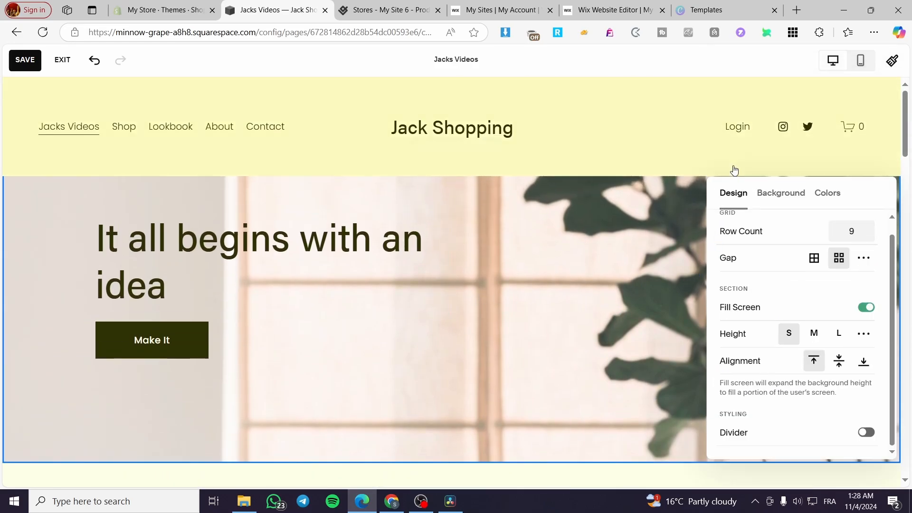
{"action": "left_click", "coordinate": [549, 249]}
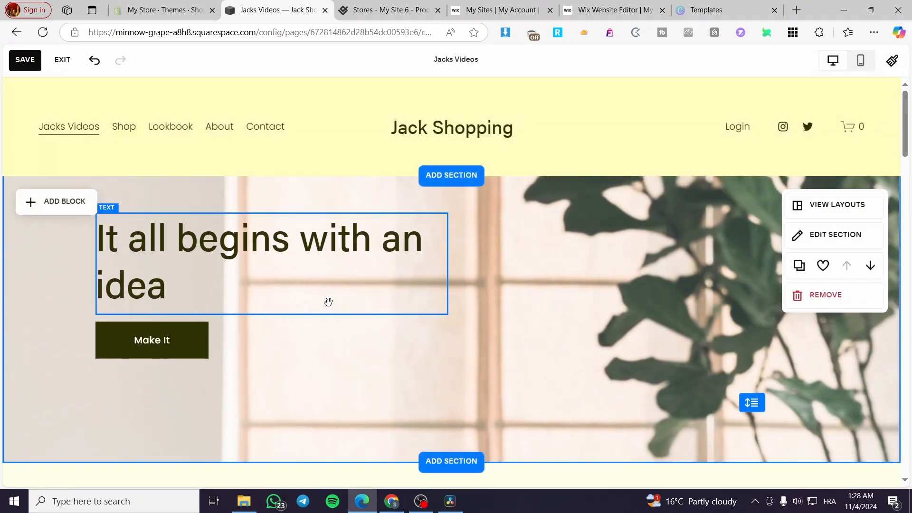
Browse the block types that can be added to the banner section, then dismiss the list without adding one.
{"action": "left_click", "coordinate": [69, 206]}
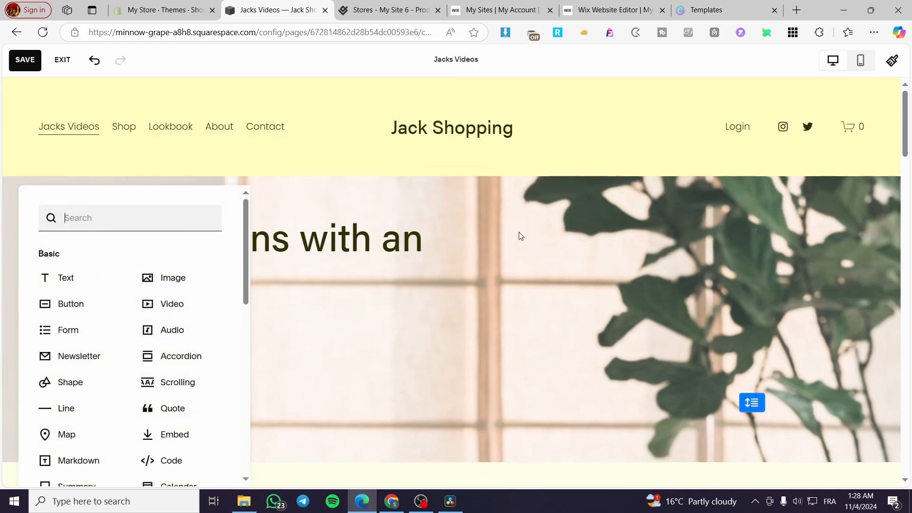
{"action": "scroll", "coordinate": [520, 236], "scroll_direction": "down", "scroll_amount": 2}
{"action": "scroll", "coordinate": [520, 236], "scroll_direction": "down", "scroll_amount": 1}
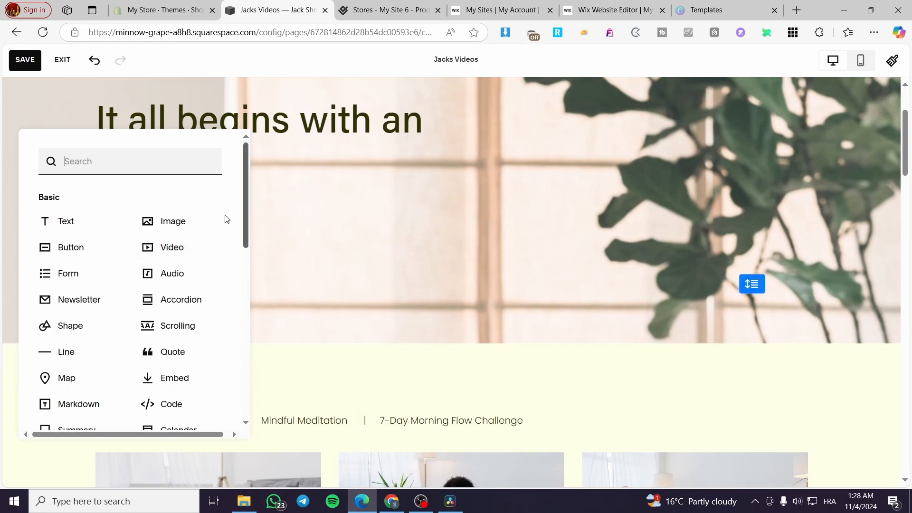
{"action": "left_click", "coordinate": [611, 359]}
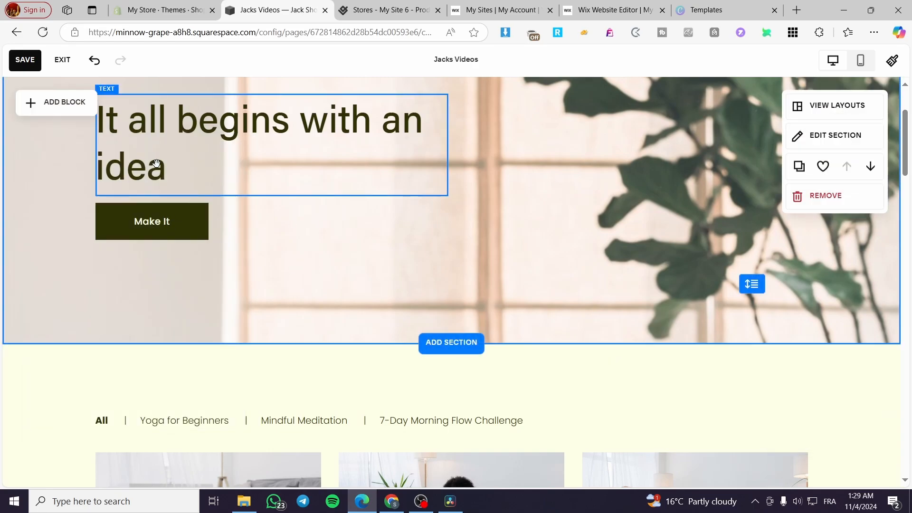
Examine the video section's category filters and the category, date, title and excerpt of the 5 Tips for Beginners video.
{"action": "scroll", "coordinate": [395, 284], "scroll_direction": "down", "scroll_amount": 5}
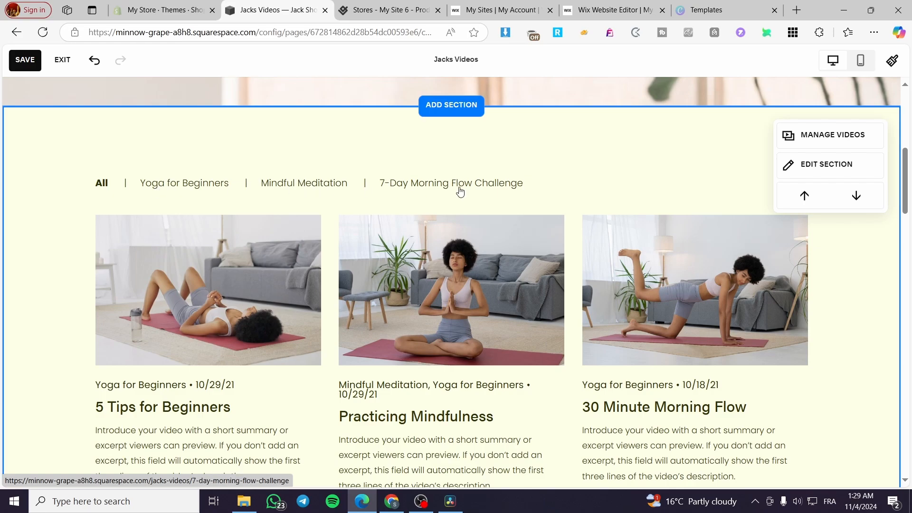
{"action": "scroll", "coordinate": [460, 191], "scroll_direction": "down", "scroll_amount": 2}
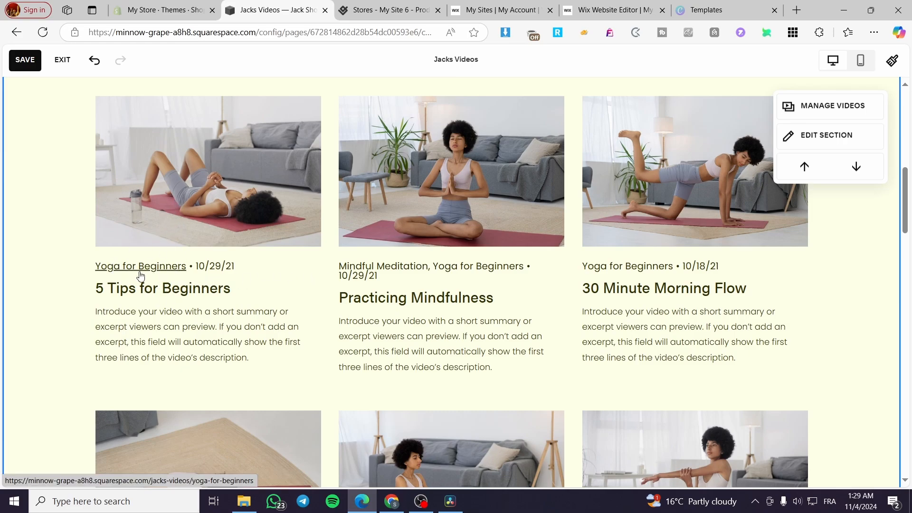
{"action": "scroll", "coordinate": [230, 249], "scroll_direction": "up", "scroll_amount": 3}
{"action": "scroll", "coordinate": [151, 320], "scroll_direction": "down", "scroll_amount": 4}
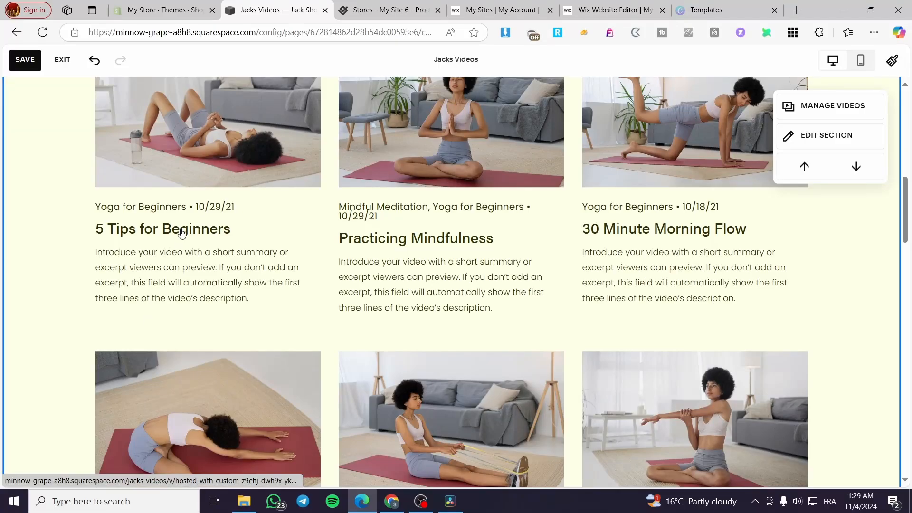
{"action": "left_click_drag", "start_coordinate": [222, 205], "coordinate": [196, 207]}
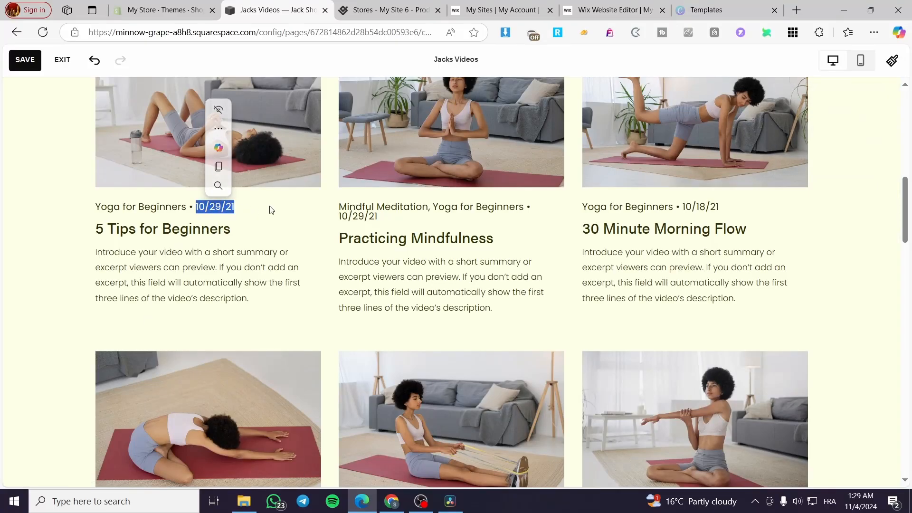
{"action": "right_click", "coordinate": [269, 206]}
{"action": "left_click", "coordinate": [237, 212]}
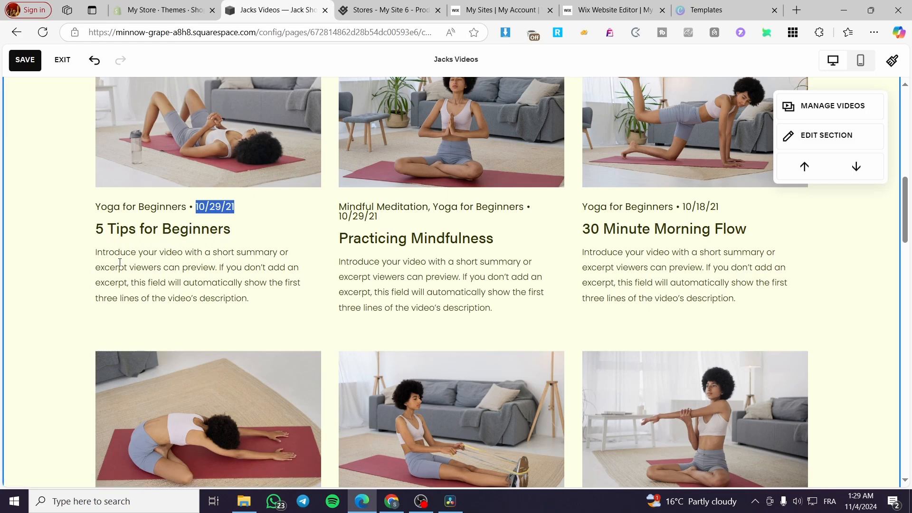
Save the changes to the Jacks Videos page and exit the page editor.
{"action": "left_click", "coordinate": [460, 257]}
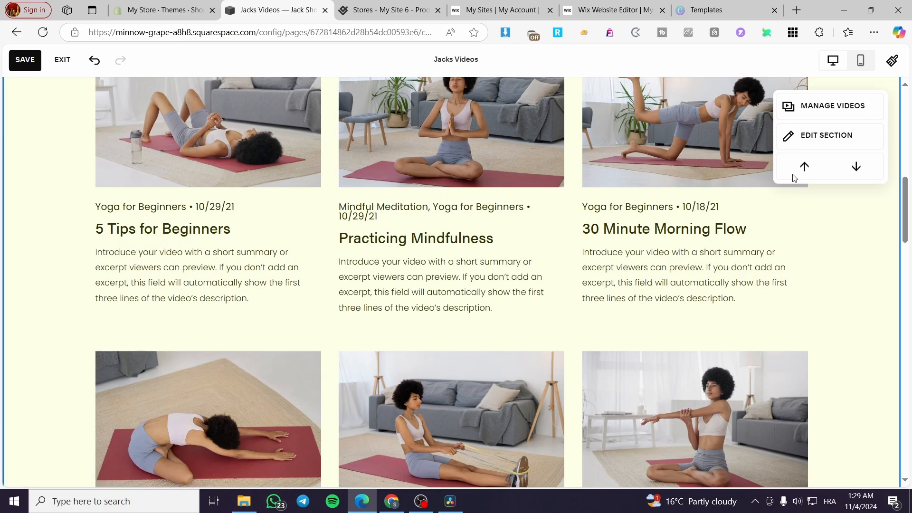
{"action": "key", "text": "Escape"}
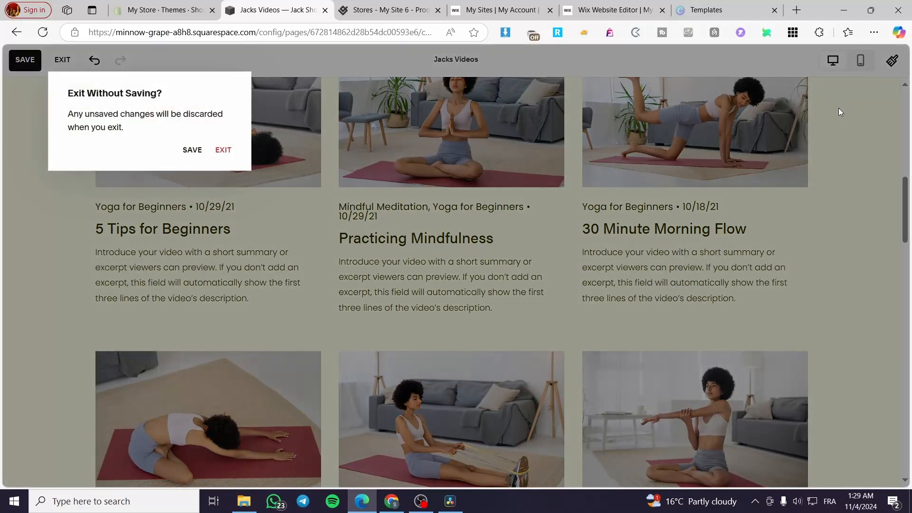
{"action": "left_click", "coordinate": [193, 151]}
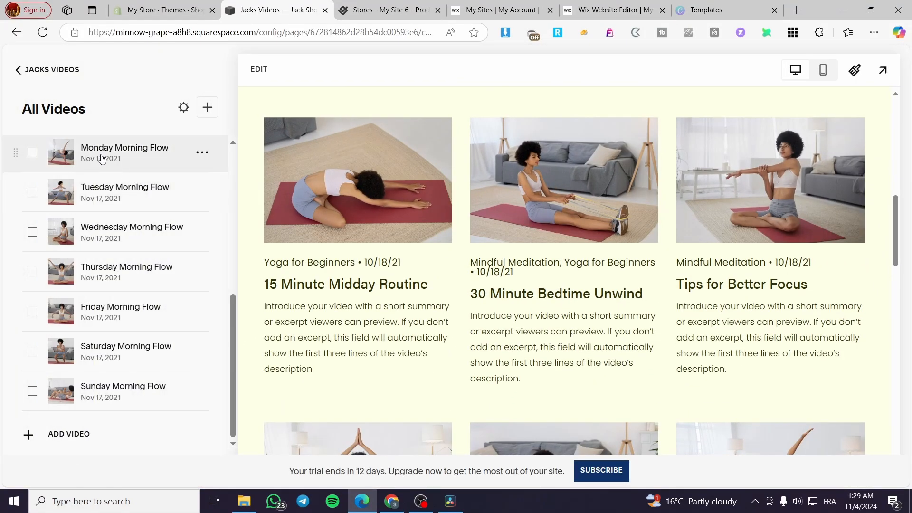
Try reordering the Monday Morning Flow video and look through the collection's video list and page preview.
{"action": "left_click_drag", "start_coordinate": [106, 152], "coordinate": [115, 174]}
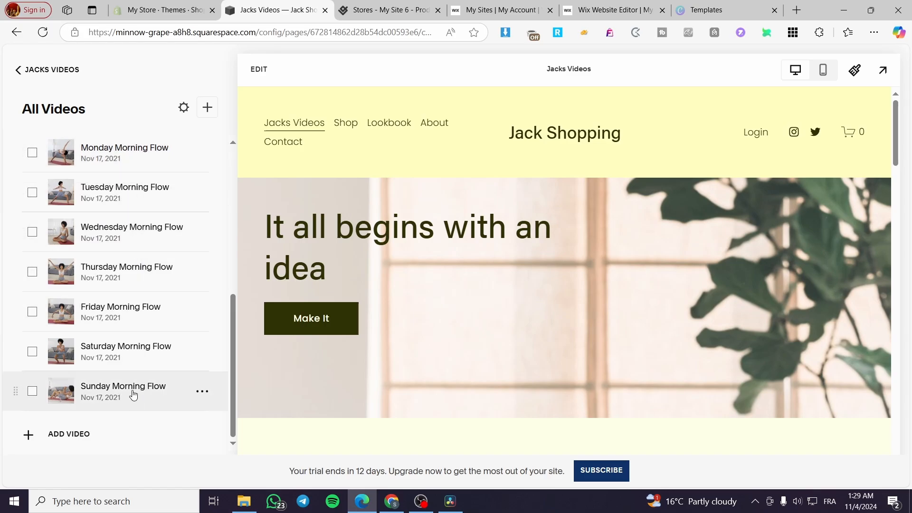
{"action": "scroll", "coordinate": [123, 393], "scroll_direction": "up", "scroll_amount": 4}
{"action": "scroll", "coordinate": [464, 347], "scroll_direction": "down", "scroll_amount": 10}
{"action": "scroll", "coordinate": [143, 295], "scroll_direction": "up", "scroll_amount": 3}
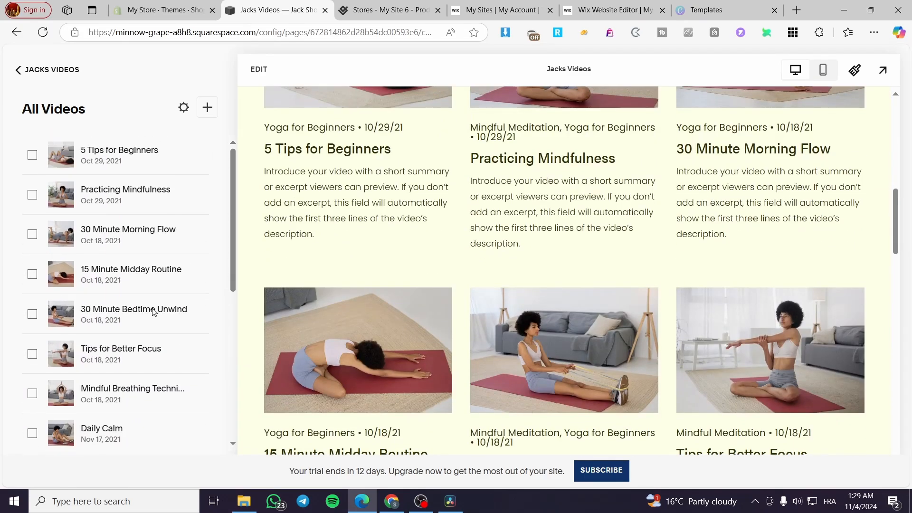
Preview the 5 Tips for Beginners video page, then return to the video grid on the Jacks Videos page.
{"action": "left_click", "coordinate": [349, 254]}
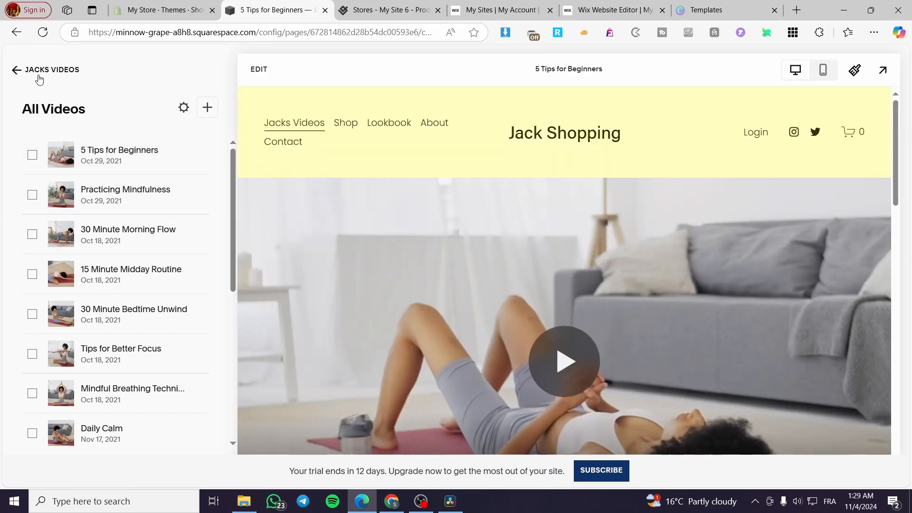
{"action": "left_click", "coordinate": [294, 126]}
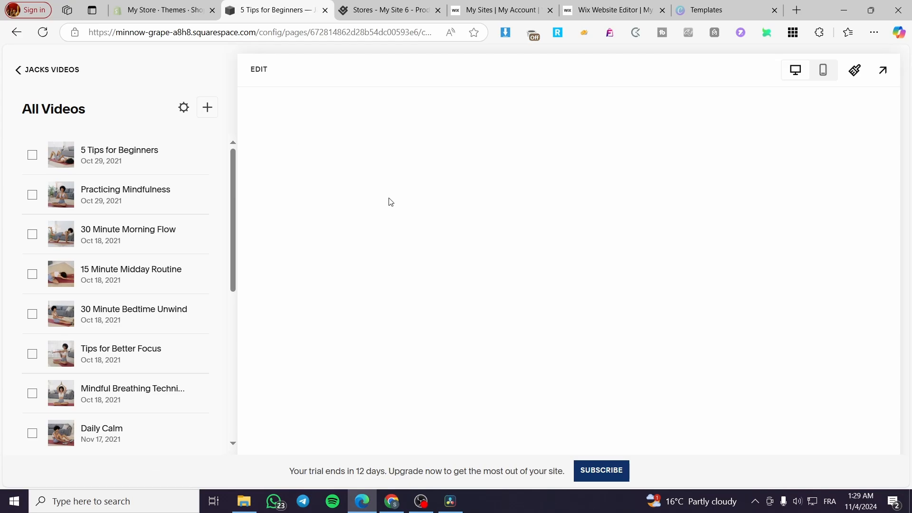
{"action": "scroll", "coordinate": [394, 285], "scroll_direction": "down", "scroll_amount": 5}
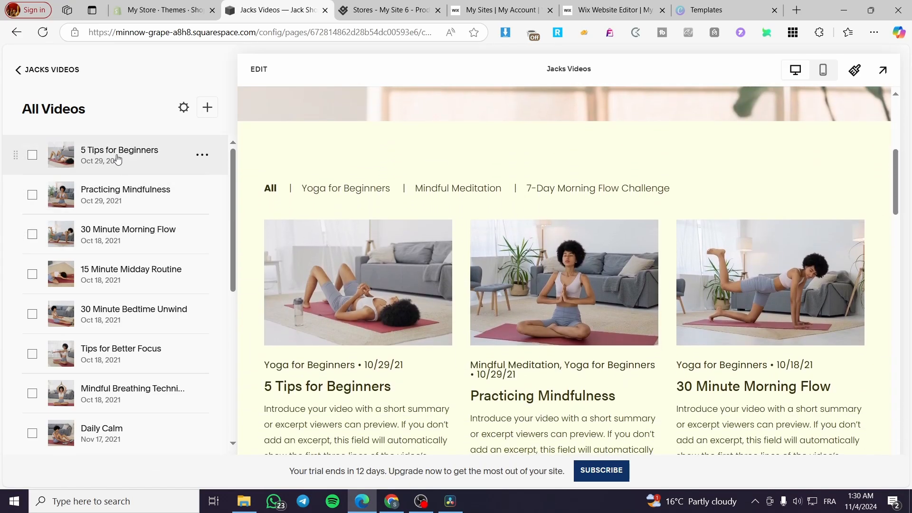
Move the 5 Tips for Beginners video below Practicing Mindfulness in the collection and check the page's video order.
{"action": "left_click_drag", "start_coordinate": [118, 158], "coordinate": [108, 202]}
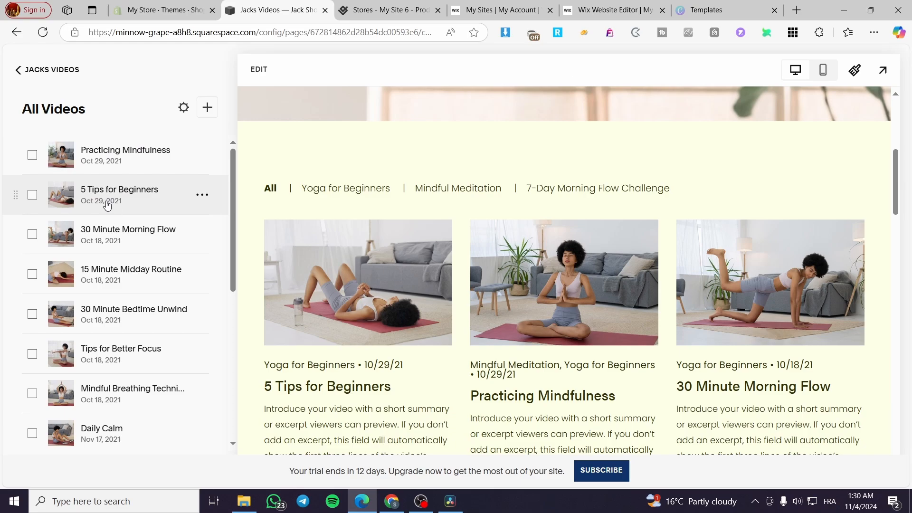
{"action": "scroll", "coordinate": [442, 269], "scroll_direction": "down", "scroll_amount": 5}
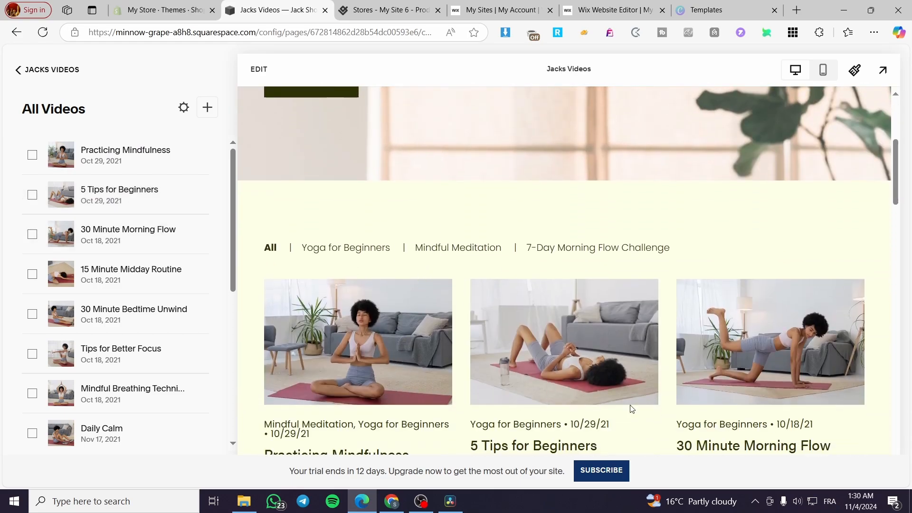
{"action": "scroll", "coordinate": [632, 409], "scroll_direction": "down", "scroll_amount": 1}
Move Practicing Mindfulness back below 5 Tips for Beginners and review the video grid on the page.
{"action": "left_click_drag", "start_coordinate": [105, 167], "coordinate": [95, 197]}
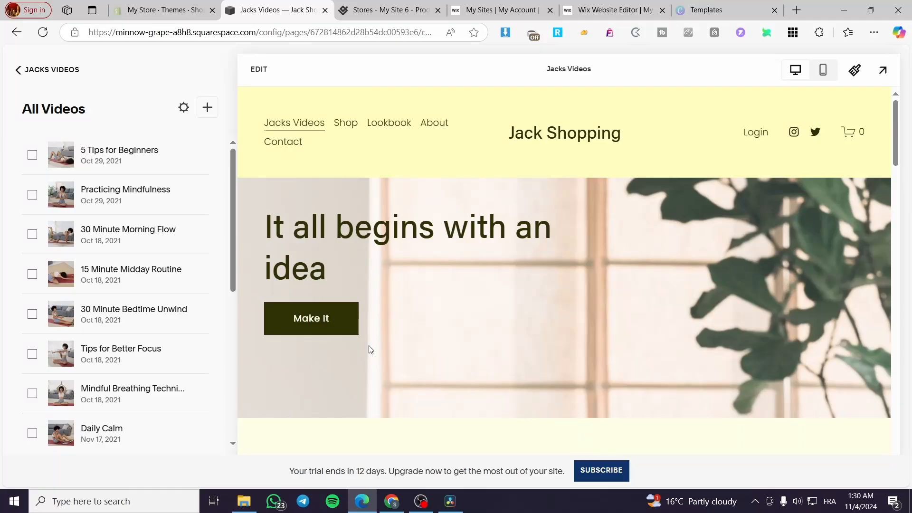
{"action": "scroll", "coordinate": [367, 343], "scroll_direction": "down", "scroll_amount": 5}
{"action": "scroll", "coordinate": [688, 340], "scroll_direction": "down", "scroll_amount": 4}
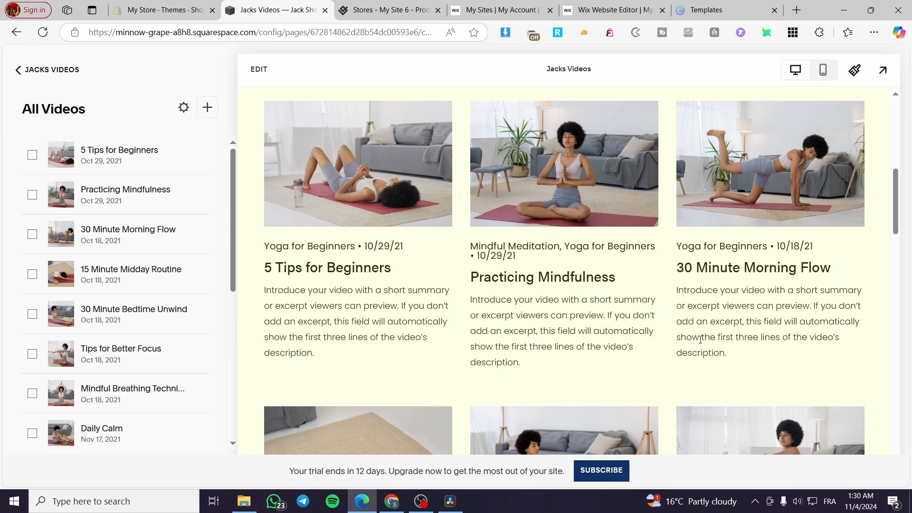
{"action": "scroll", "coordinate": [410, 279], "scroll_direction": "down", "scroll_amount": 6}
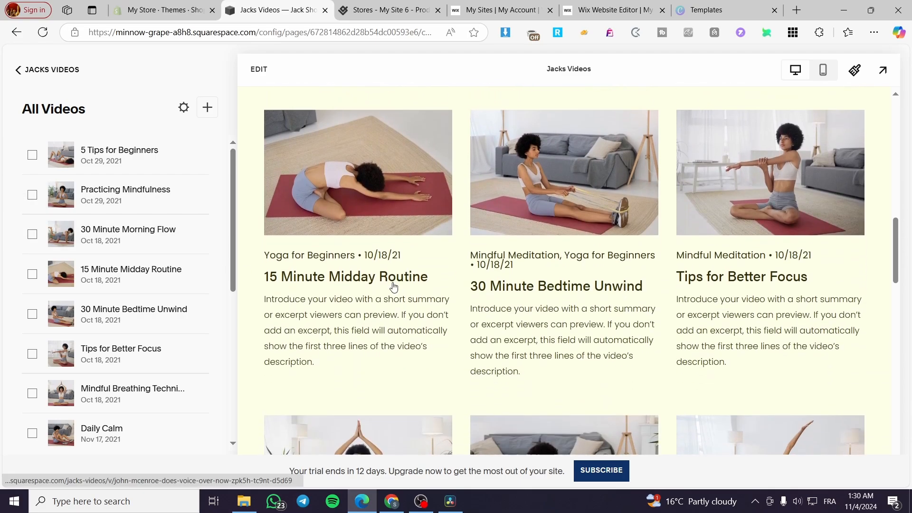
{"action": "scroll", "coordinate": [343, 285], "scroll_direction": "up", "scroll_amount": 6}
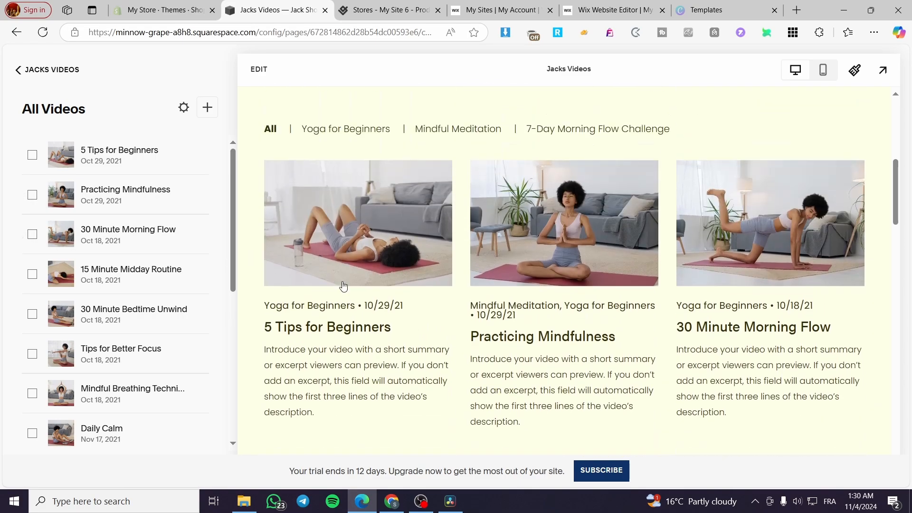
Open the 5 Tips for Beginners video page in the page editor, view its description, and leave the editor.
{"action": "left_click", "coordinate": [352, 336]}
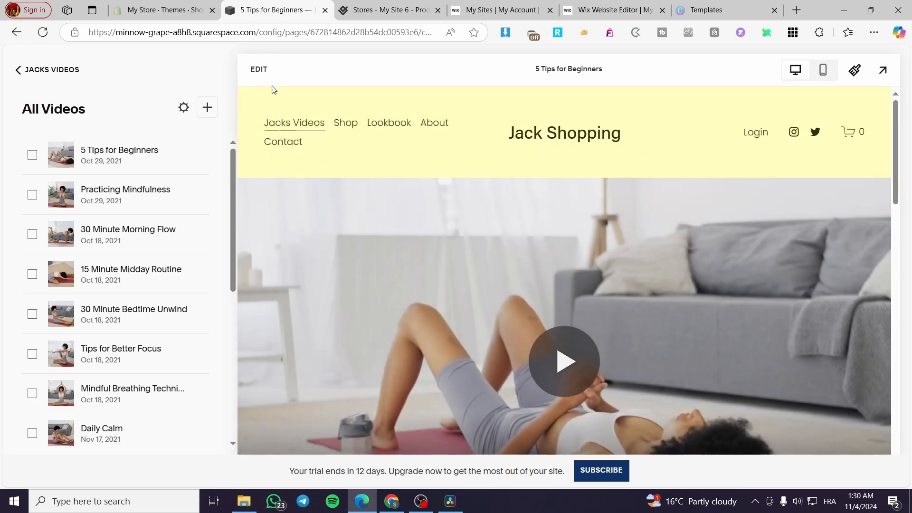
{"action": "left_click", "coordinate": [260, 69]}
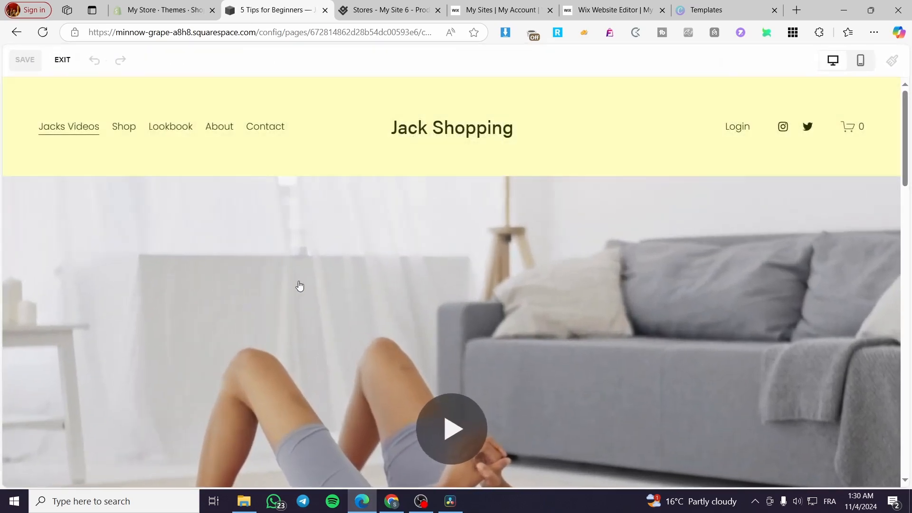
{"action": "scroll", "coordinate": [304, 294], "scroll_direction": "down", "scroll_amount": 5}
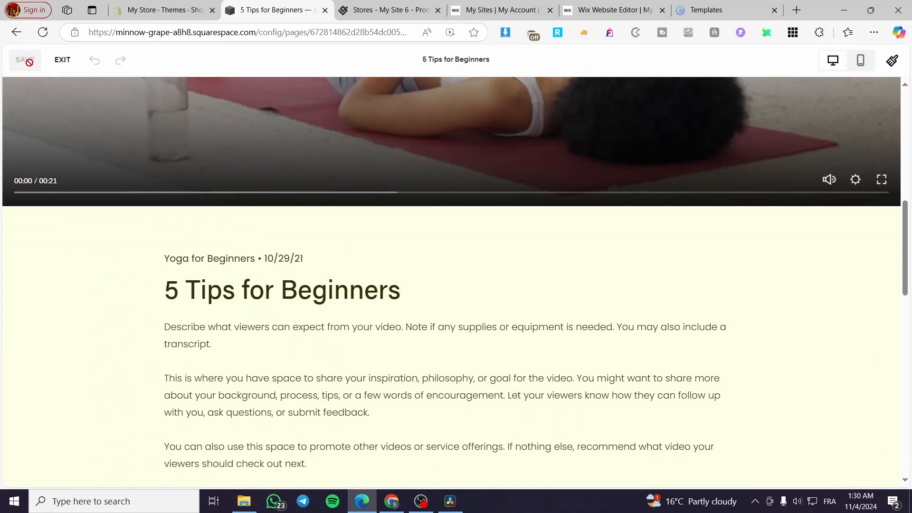
{"action": "left_click", "coordinate": [62, 59]}
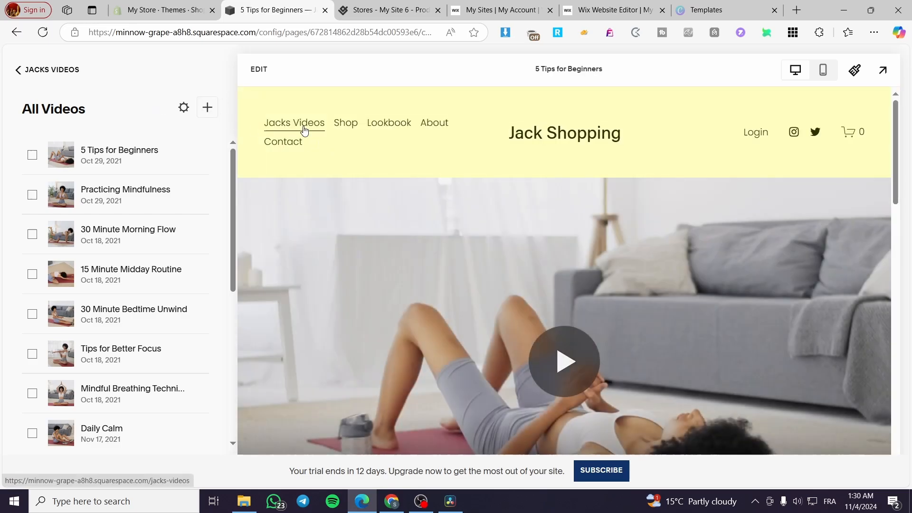
Return to the Jacks Videos page, view its video grid in the page editor, and leave the editor.
{"action": "left_click", "coordinate": [304, 128]}
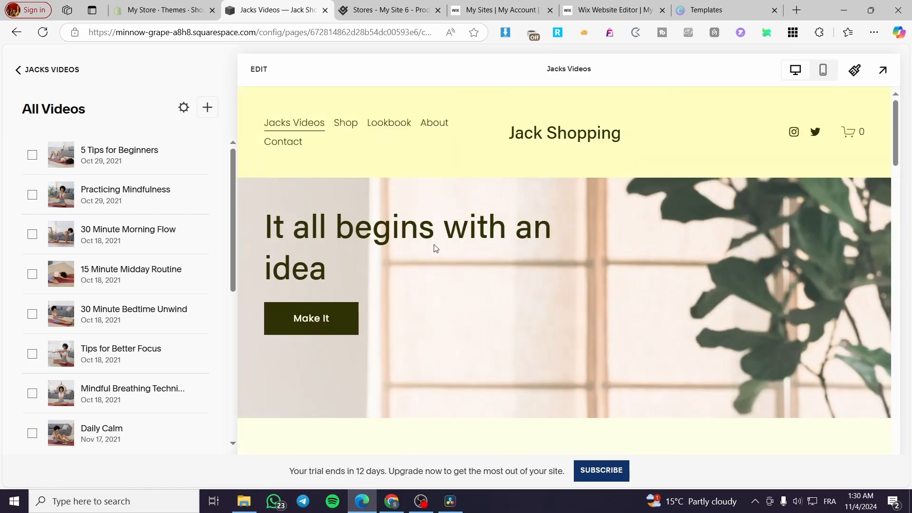
{"action": "scroll", "coordinate": [434, 246], "scroll_direction": "down", "scroll_amount": 8}
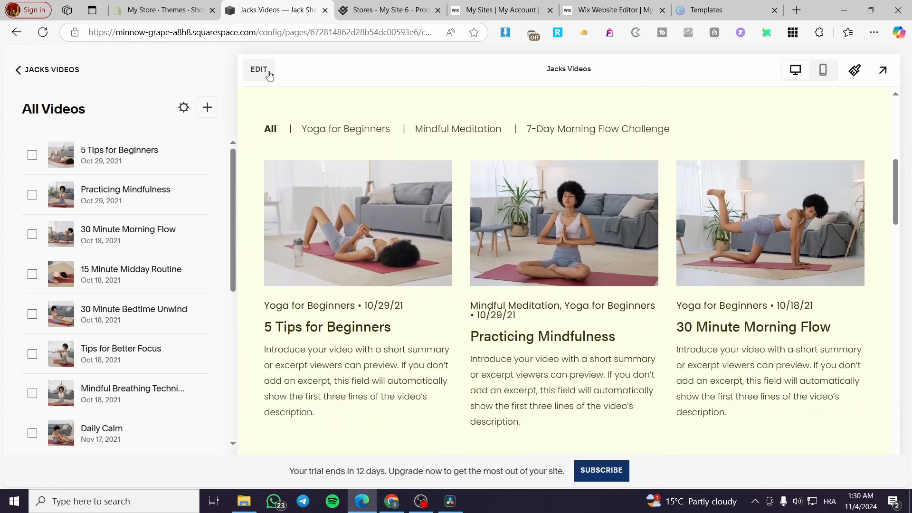
{"action": "left_click", "coordinate": [260, 70]}
{"action": "scroll", "coordinate": [167, 322], "scroll_direction": "down", "scroll_amount": 3}
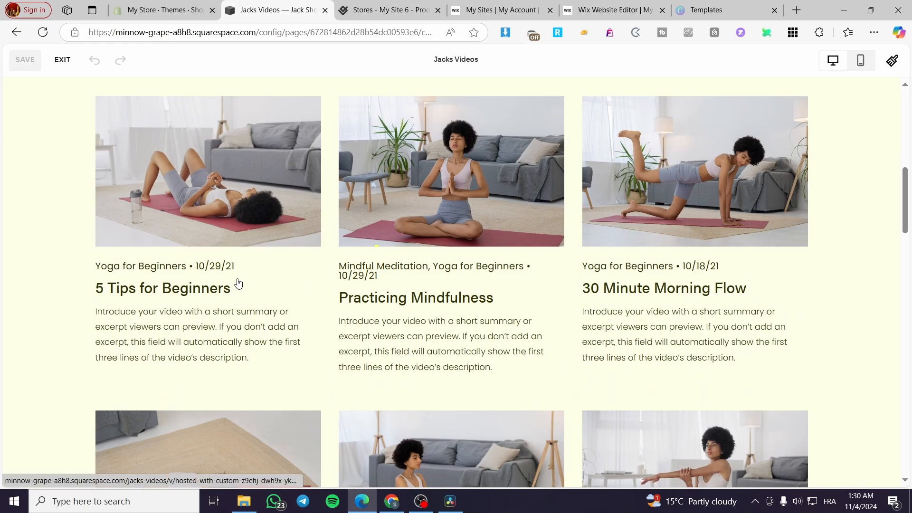
{"action": "left_click", "coordinate": [62, 61]}
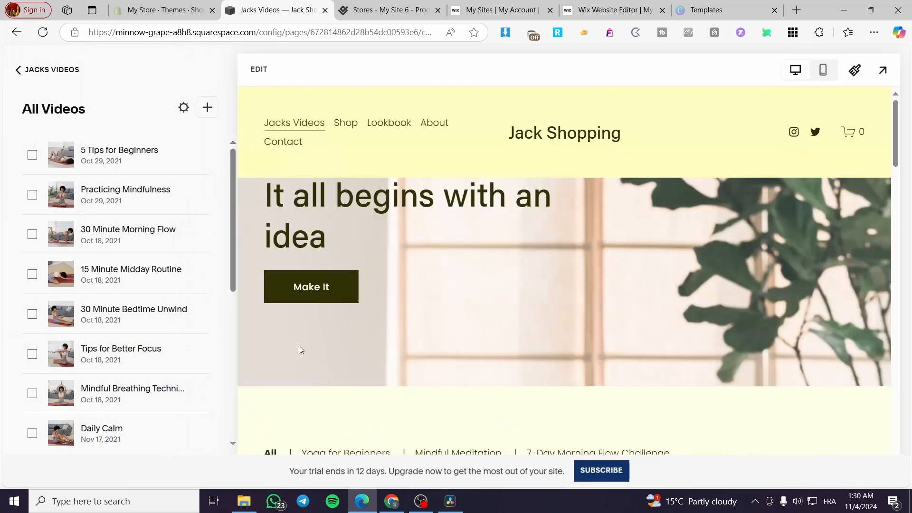
Preview the 5 Tips for Beginners video page from the video list and check the collection's general Videos settings.
{"action": "left_click", "coordinate": [118, 156]}
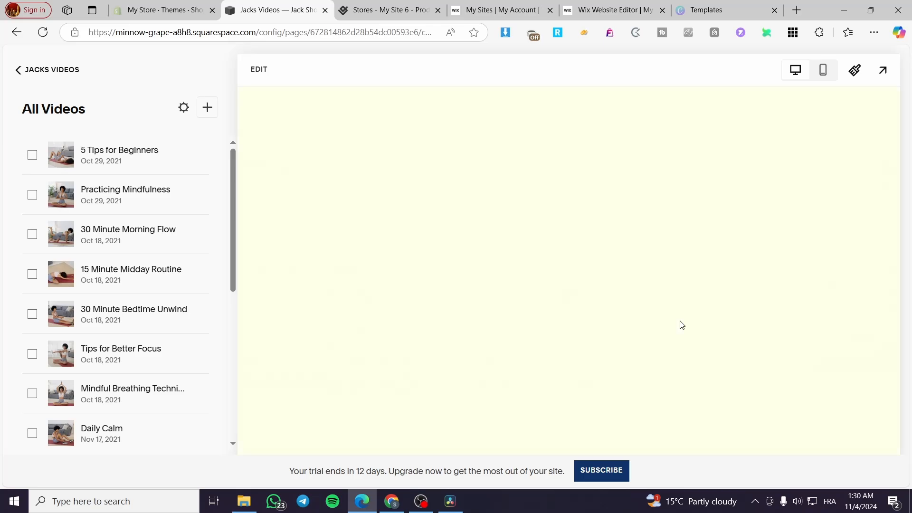
{"action": "scroll", "coordinate": [526, 247], "scroll_direction": "down", "scroll_amount": 5}
{"action": "scroll", "coordinate": [786, 244], "scroll_direction": "up", "scroll_amount": 5}
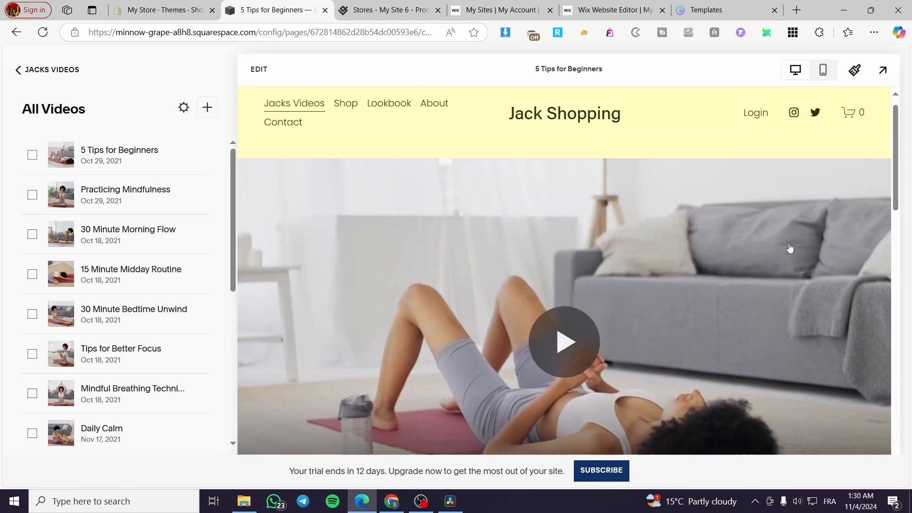
{"action": "scroll", "coordinate": [837, 271], "scroll_direction": "down", "scroll_amount": 2}
{"action": "scroll", "coordinate": [812, 284], "scroll_direction": "up", "scroll_amount": 2}
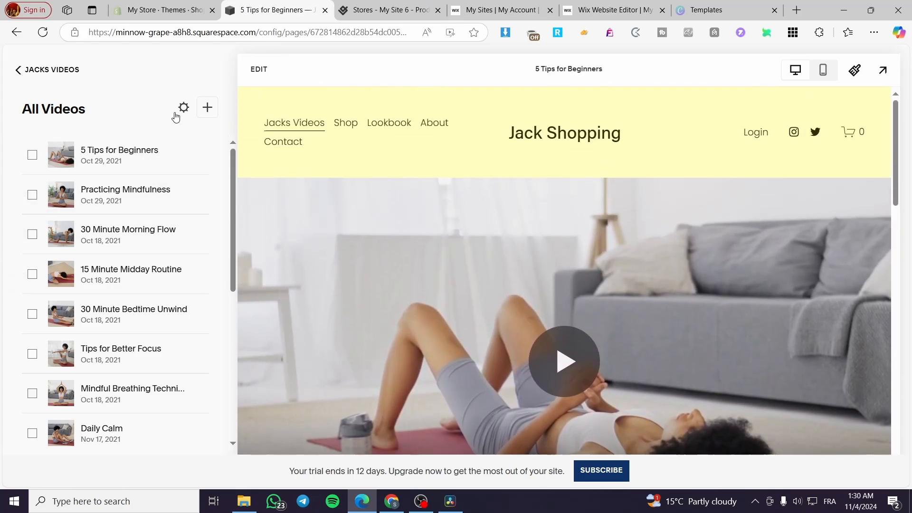
{"action": "left_click", "coordinate": [186, 109]}
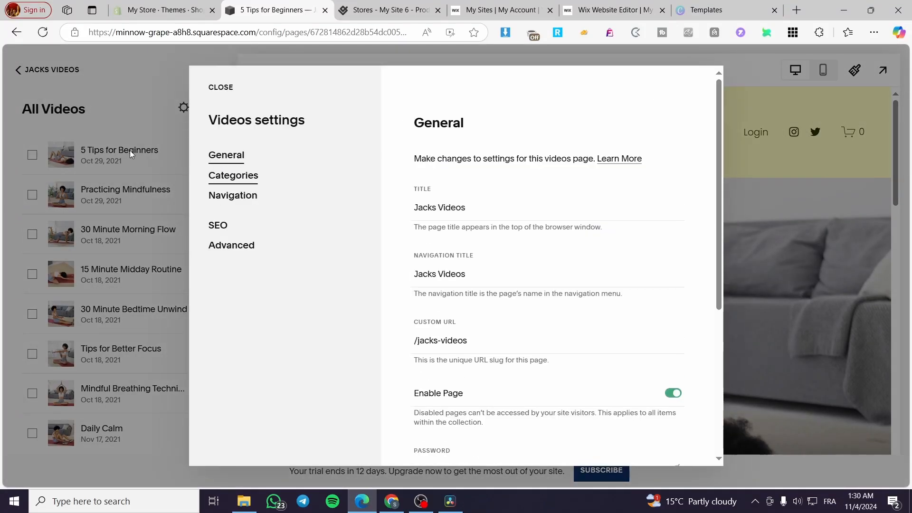
{"action": "left_click", "coordinate": [125, 149]}
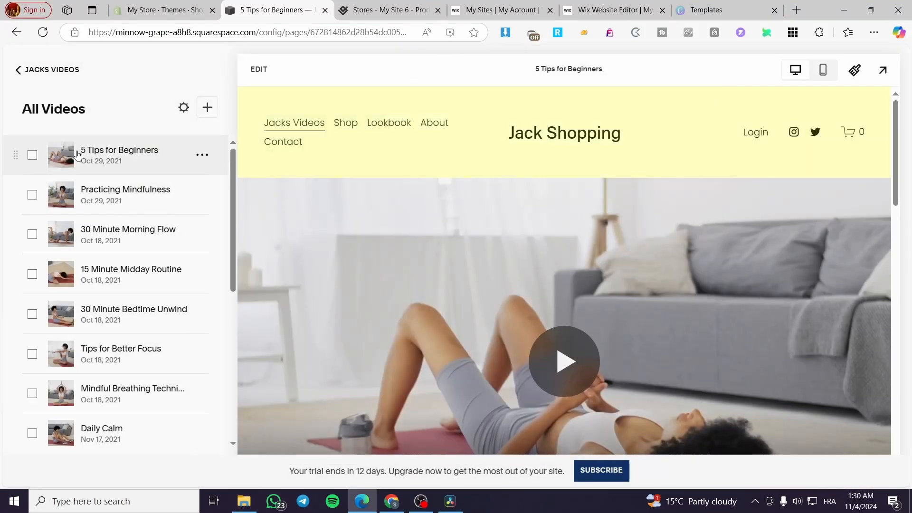
{"action": "left_click", "coordinate": [37, 69]}
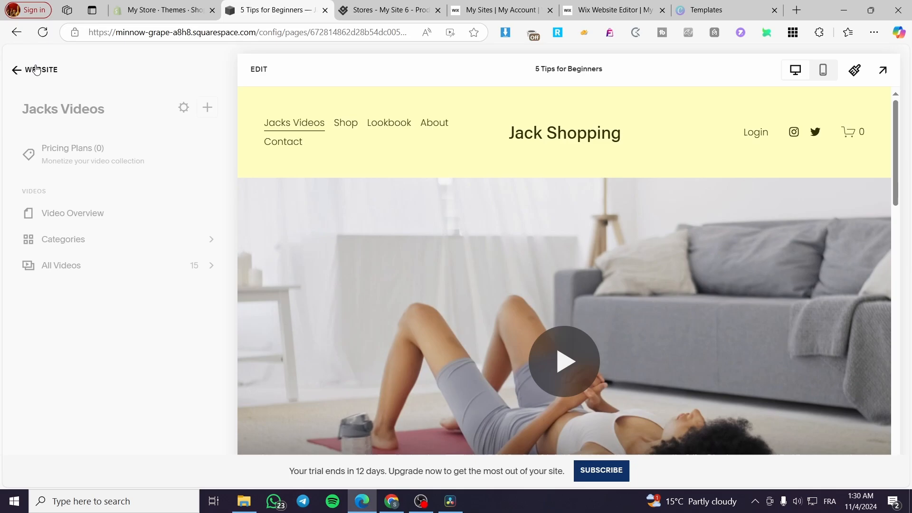
{"action": "left_click", "coordinate": [258, 71]}
{"action": "left_click", "coordinate": [71, 131]}
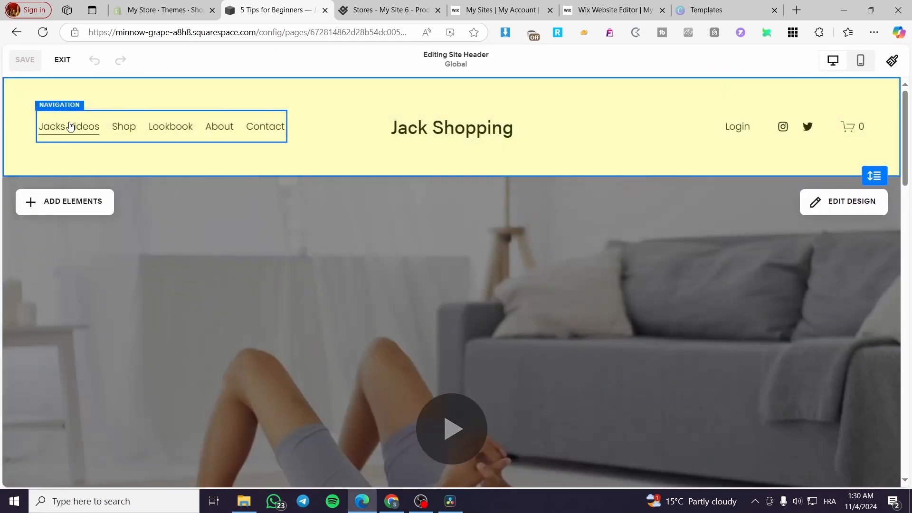
{"action": "left_click", "coordinate": [62, 59]}
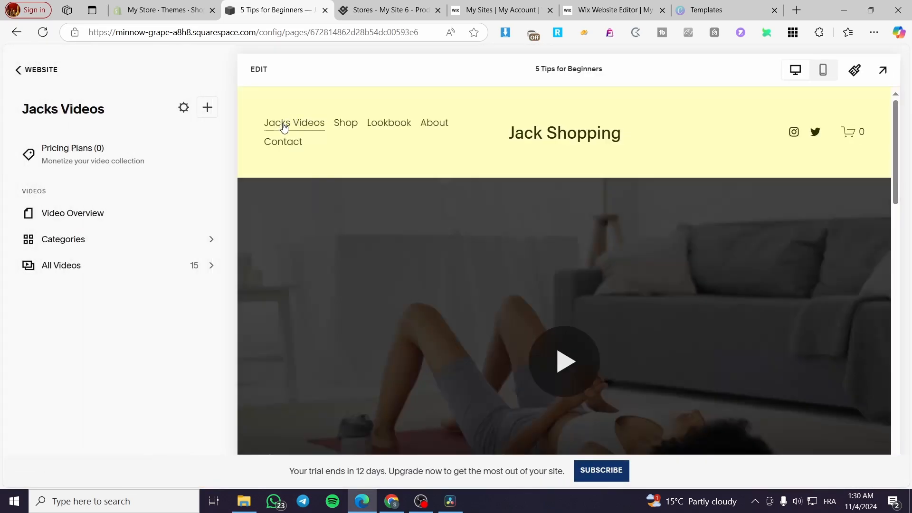
Open the Jacks Videos page for editing and look through its header, banner and video grid.
{"action": "left_click", "coordinate": [282, 124]}
{"action": "left_click", "coordinate": [258, 70]}
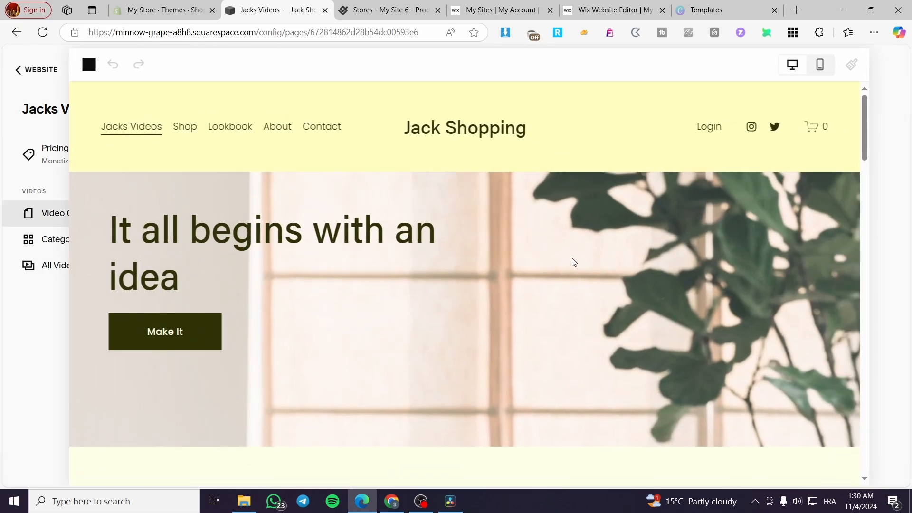
{"action": "scroll", "coordinate": [684, 407], "scroll_direction": "down", "scroll_amount": 3}
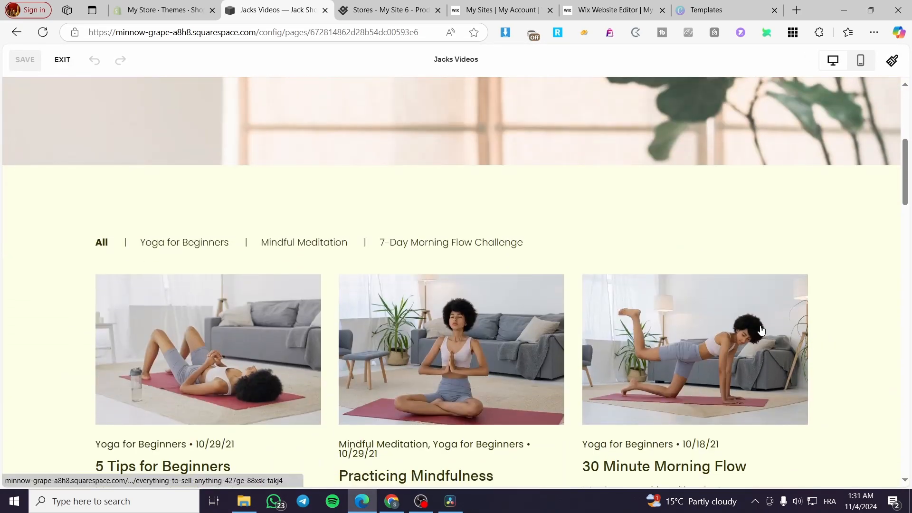
{"action": "scroll", "coordinate": [128, 336], "scroll_direction": "down", "scroll_amount": 8}
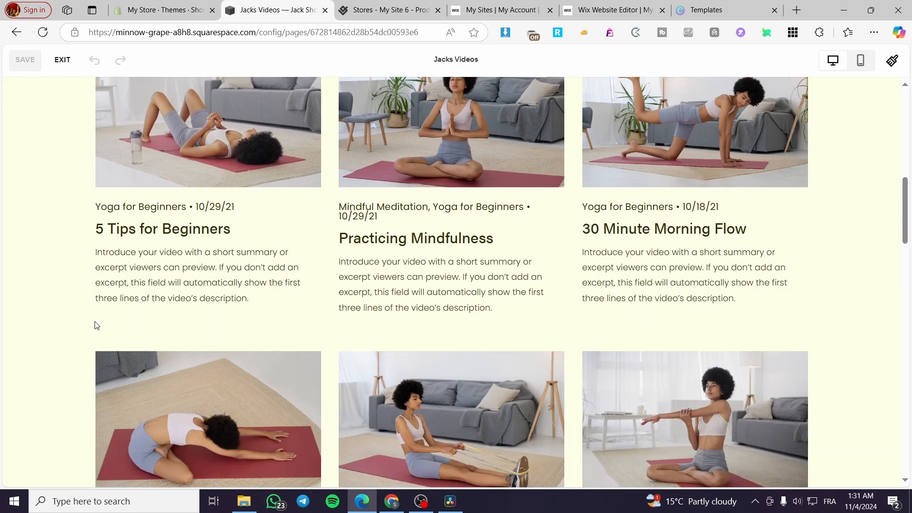
{"action": "scroll", "coordinate": [453, 356], "scroll_direction": "up", "scroll_amount": 7}
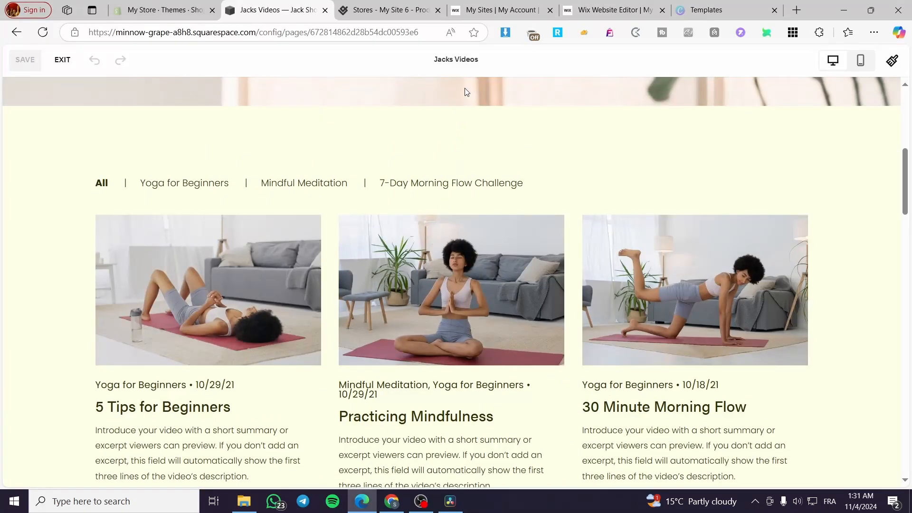
{"action": "scroll", "coordinate": [433, 262], "scroll_direction": "up", "scroll_amount": 5}
{"action": "scroll", "coordinate": [223, 243], "scroll_direction": "up", "scroll_amount": 1}
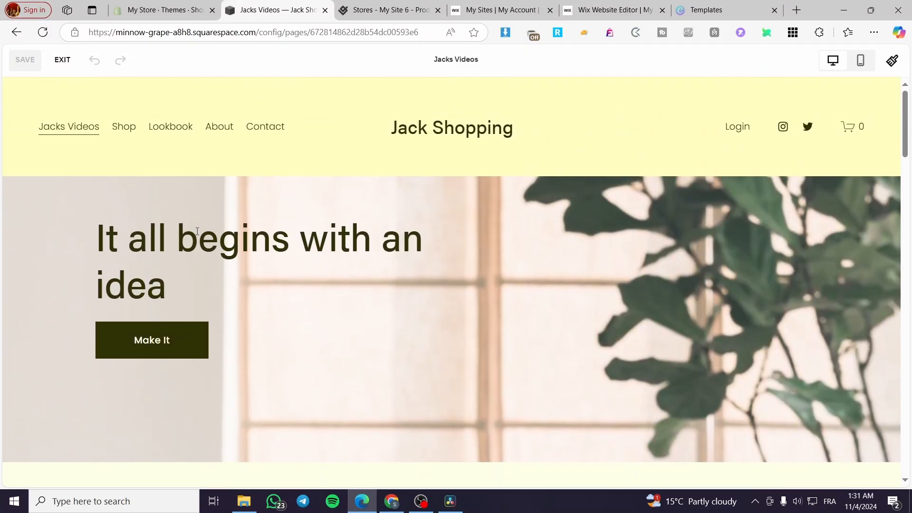
{"action": "scroll", "coordinate": [371, 333], "scroll_direction": "down", "scroll_amount": 6}
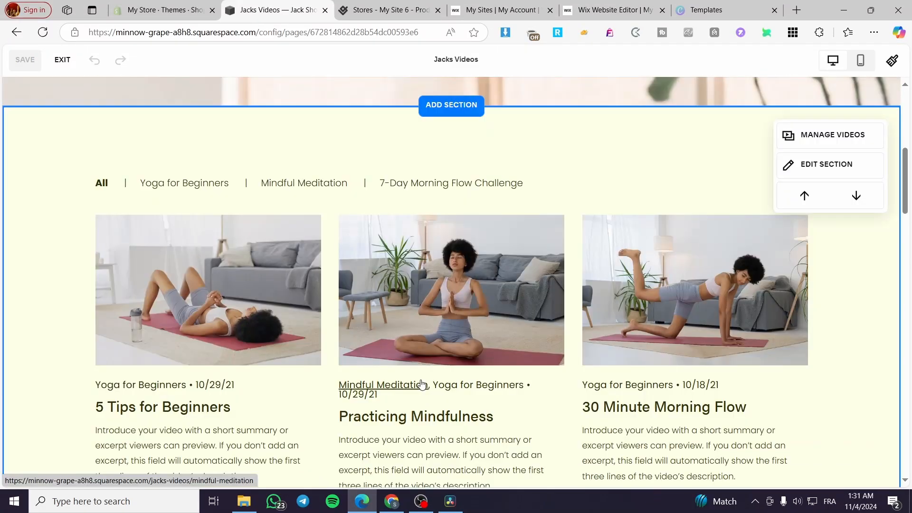
Try image placement Below and centered text in the video grid section's format settings, restoring Above and left alignment.
{"action": "left_click", "coordinate": [832, 163]}
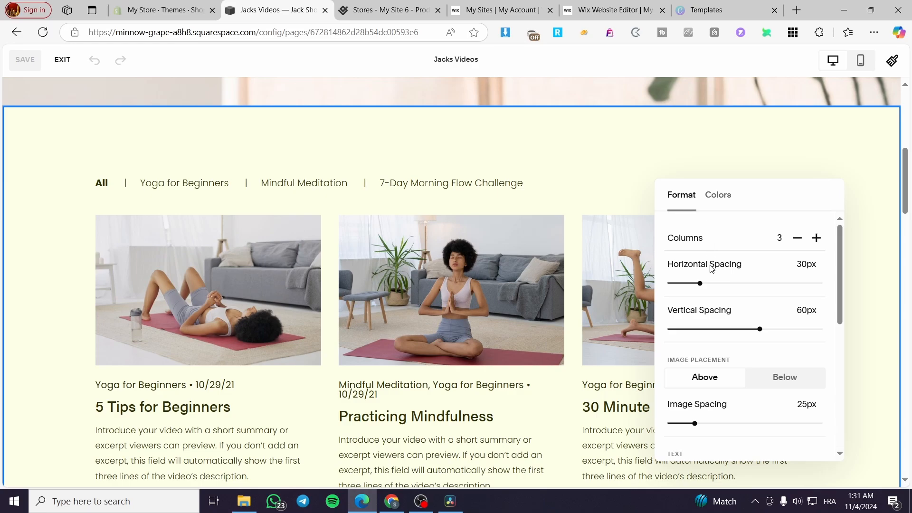
{"action": "scroll", "coordinate": [717, 318], "scroll_direction": "down", "scroll_amount": 3}
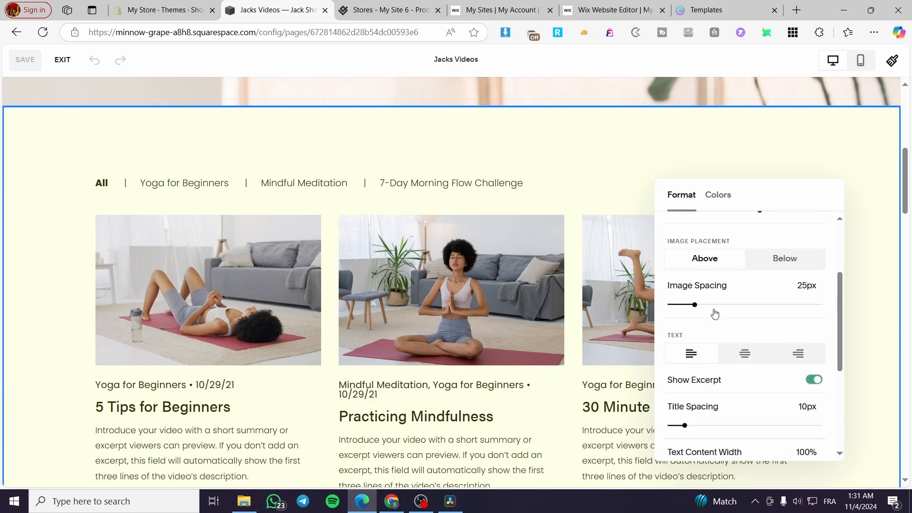
{"action": "left_click", "coordinate": [782, 260]}
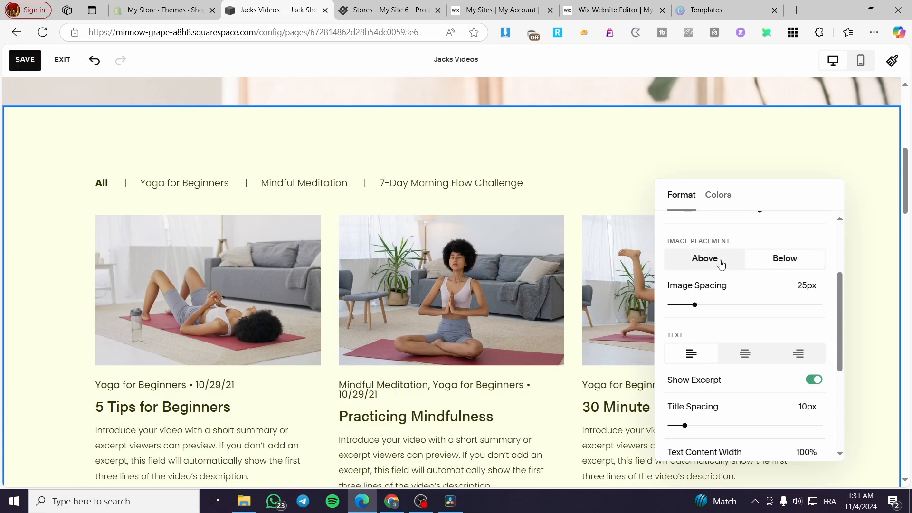
{"action": "left_click", "coordinate": [713, 264]}
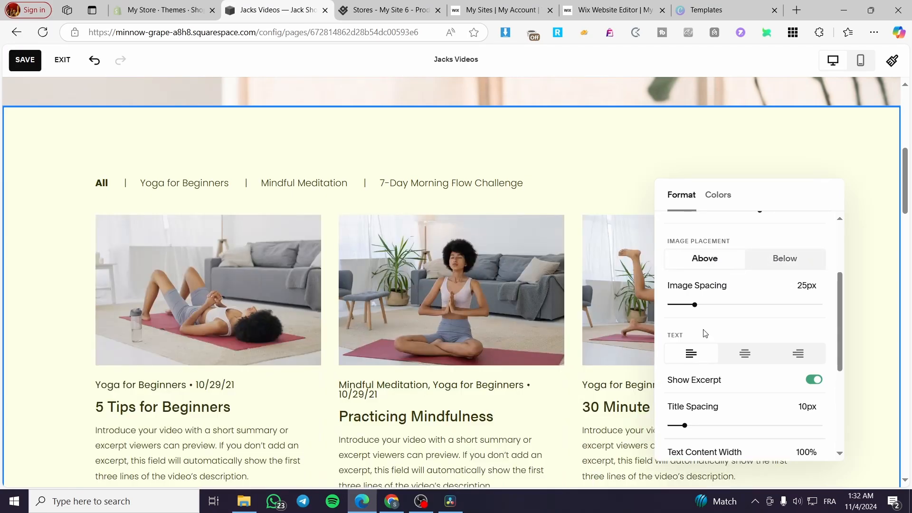
{"action": "scroll", "coordinate": [722, 322], "scroll_direction": "down", "scroll_amount": 1}
{"action": "left_click", "coordinate": [744, 295]}
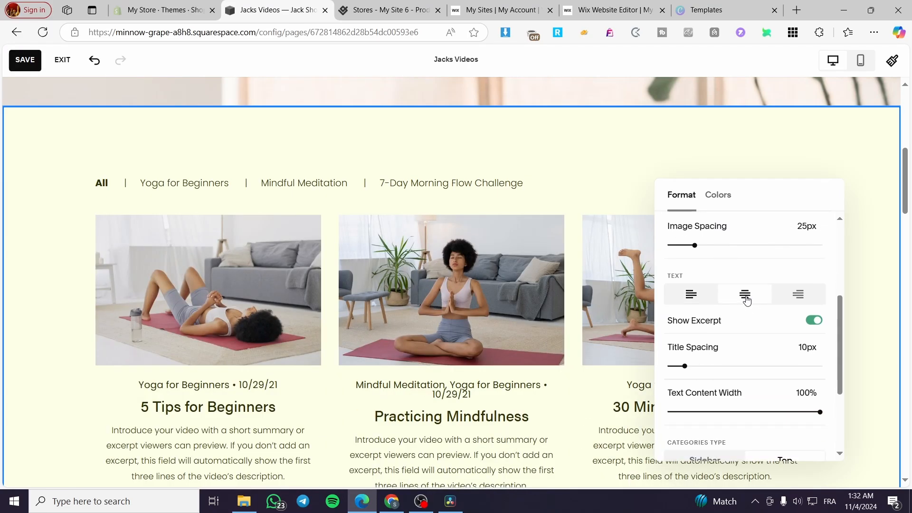
{"action": "left_click", "coordinate": [712, 299]}
Review the video section's remaining format options, including category and meta content settings, and its color themes.
{"action": "scroll", "coordinate": [752, 305], "scroll_direction": "down", "scroll_amount": 1}
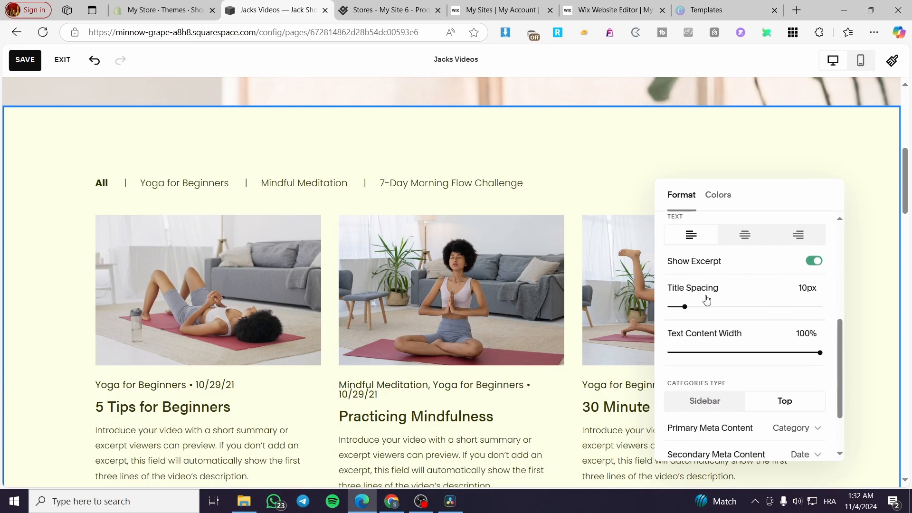
{"action": "scroll", "coordinate": [768, 293], "scroll_direction": "down", "scroll_amount": 1}
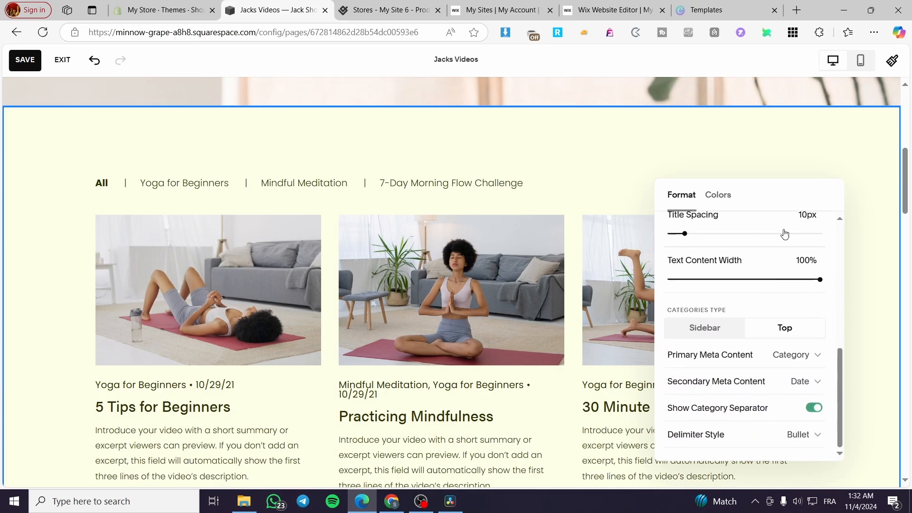
{"action": "left_click", "coordinate": [718, 196]}
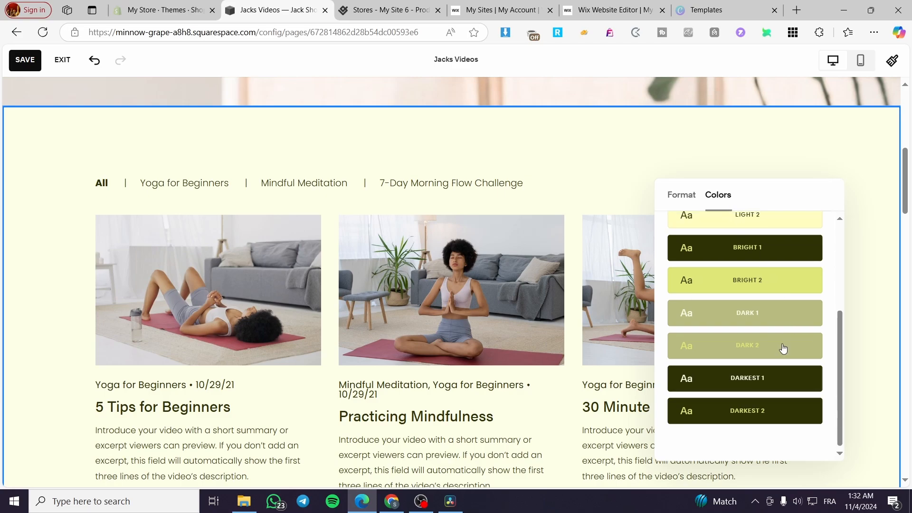
{"action": "scroll", "coordinate": [781, 350], "scroll_direction": "up", "scroll_amount": 3}
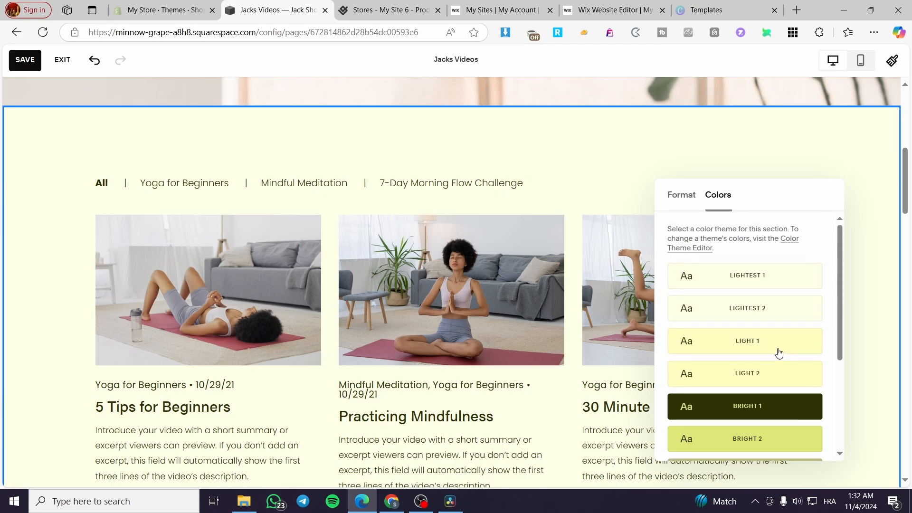
Close the section settings and switch from the page editor to managing the videos, saving the page changes.
{"action": "left_click", "coordinate": [503, 143]}
{"action": "left_click", "coordinate": [837, 136]}
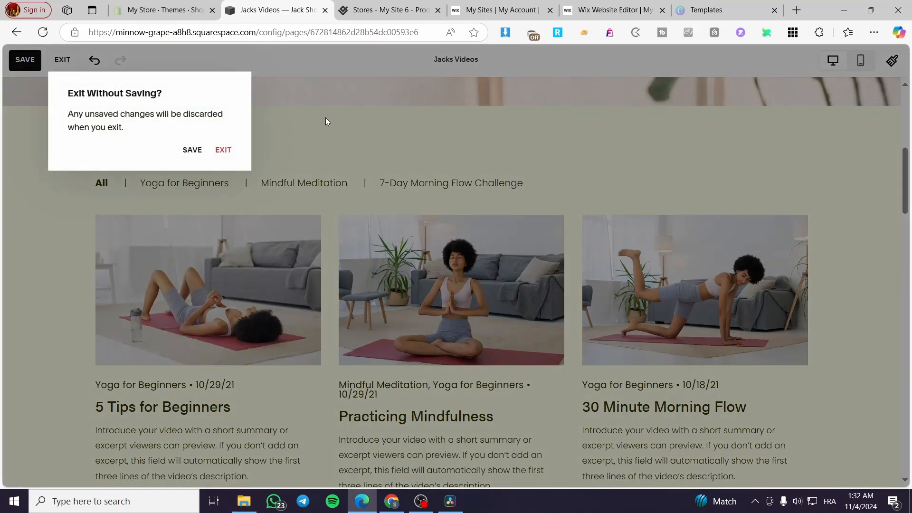
{"action": "left_click", "coordinate": [193, 151]}
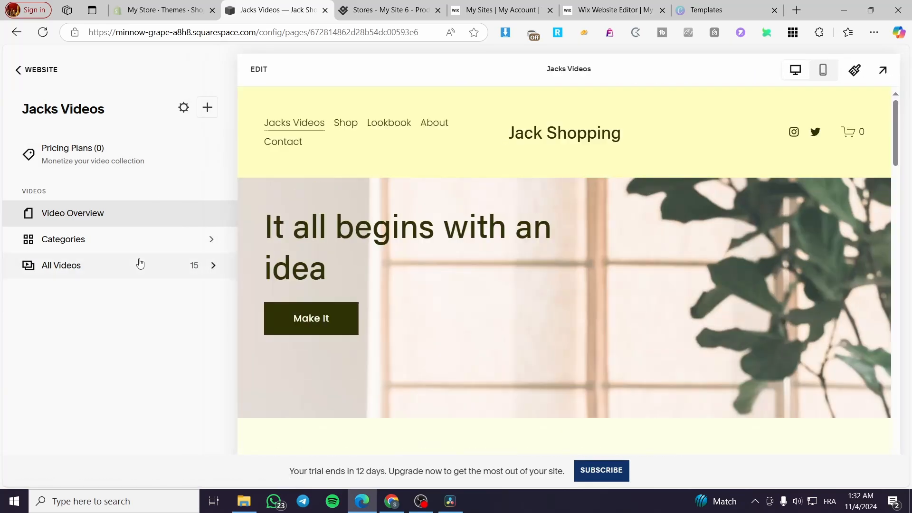
Open the 5 Tips for Beginners video's details from all videos, review its content fields from title to related videos, and close them.
{"action": "left_click", "coordinate": [117, 266]}
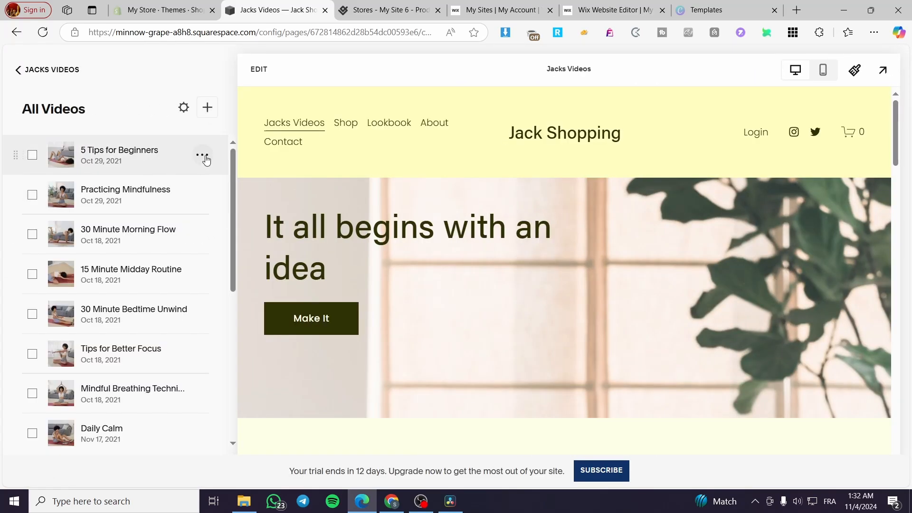
{"action": "left_click", "coordinate": [202, 156]}
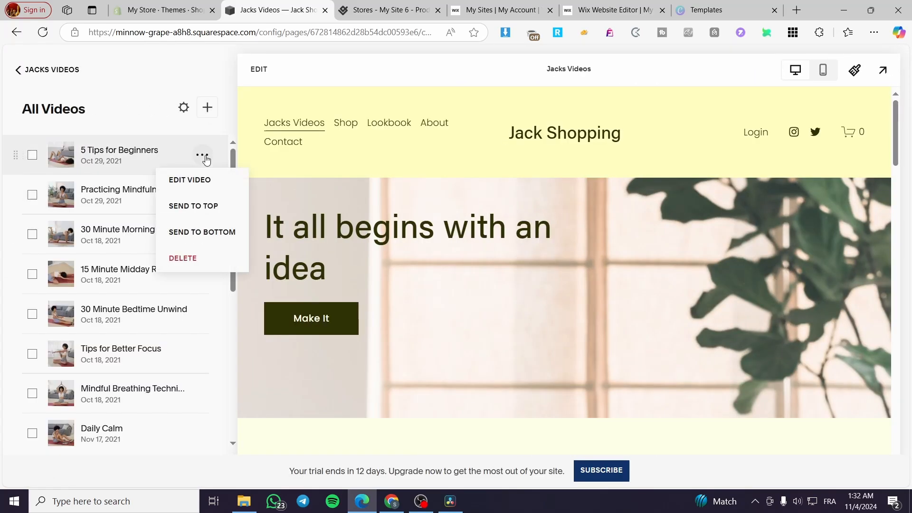
{"action": "left_click", "coordinate": [185, 180]}
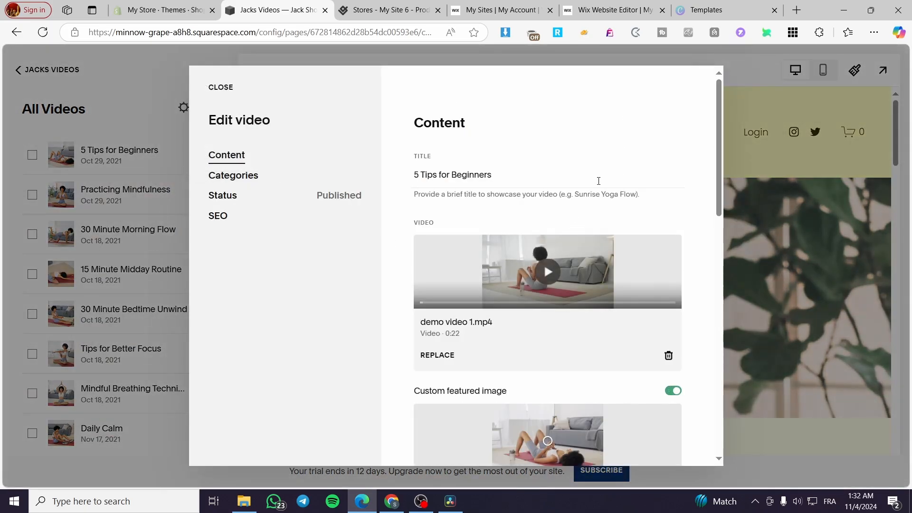
{"action": "scroll", "coordinate": [599, 181], "scroll_direction": "down", "scroll_amount": 6}
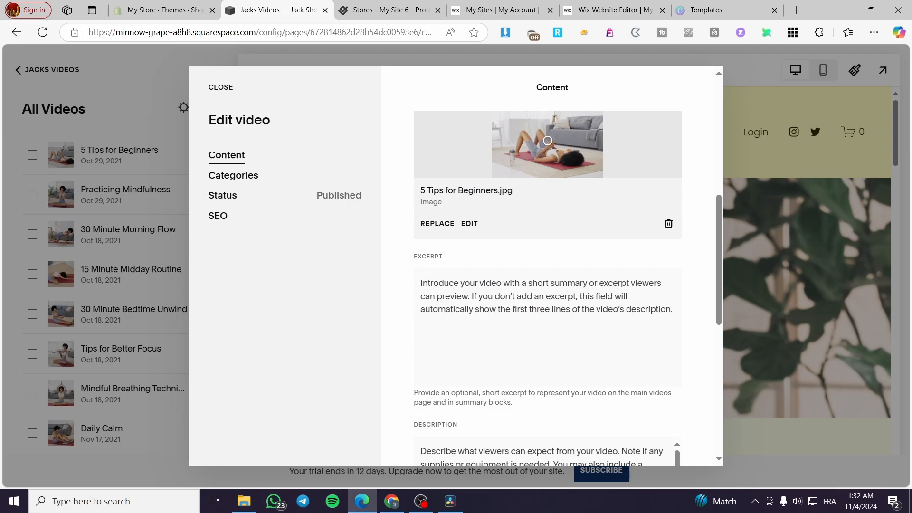
{"action": "scroll", "coordinate": [632, 310], "scroll_direction": "down", "scroll_amount": 4}
{"action": "scroll", "coordinate": [433, 292], "scroll_direction": "down", "scroll_amount": 3}
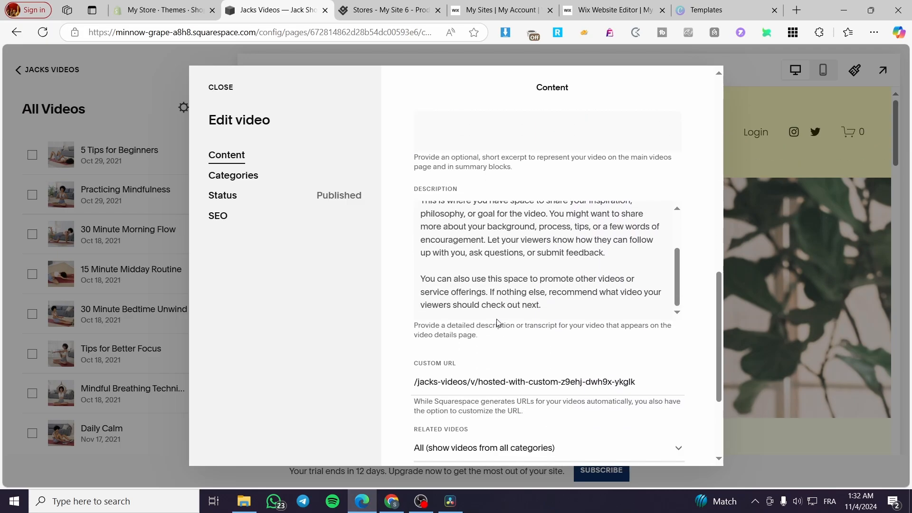
{"action": "scroll", "coordinate": [497, 334], "scroll_direction": "up", "scroll_amount": 5}
{"action": "scroll", "coordinate": [521, 377], "scroll_direction": "down", "scroll_amount": 3}
{"action": "scroll", "coordinate": [438, 364], "scroll_direction": "up", "scroll_amount": 2}
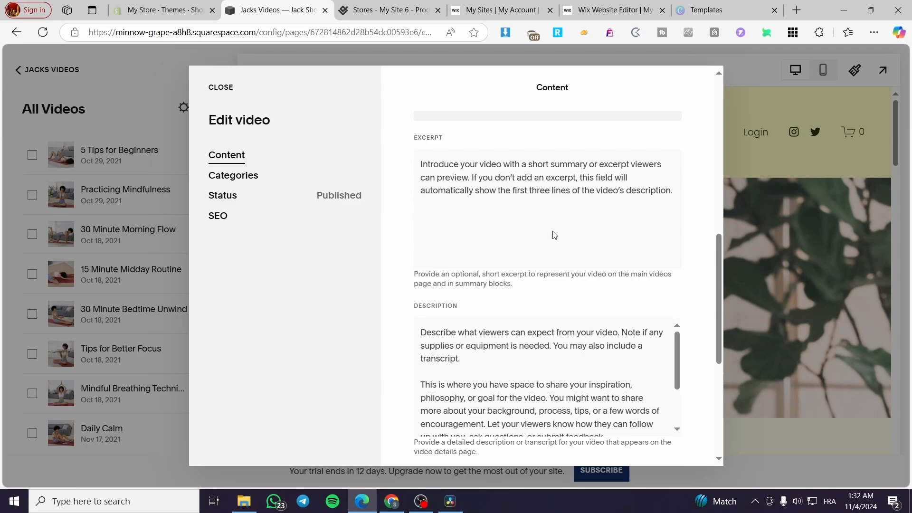
{"action": "left_click", "coordinate": [808, 281]}
Look at the video grid in the Jacks Videos page editor and exit editing.
{"action": "left_click", "coordinate": [262, 70]}
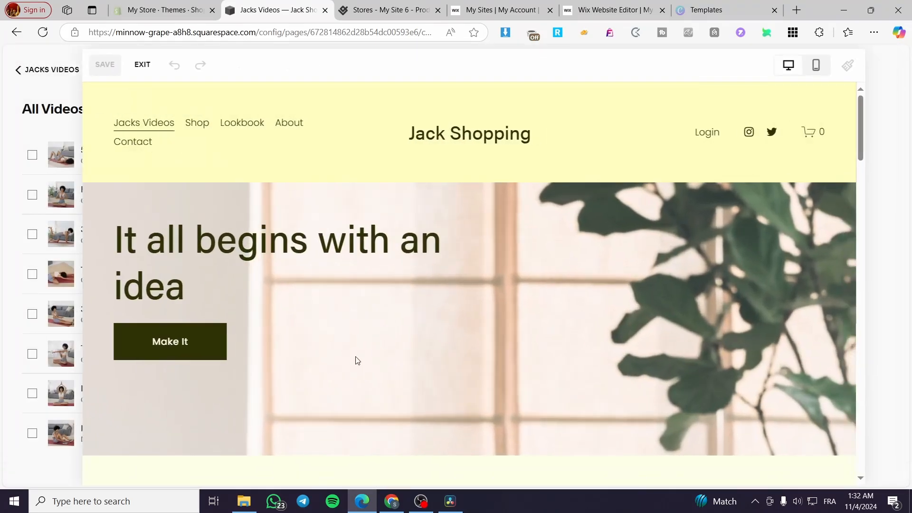
{"action": "scroll", "coordinate": [361, 351], "scroll_direction": "down", "scroll_amount": 6}
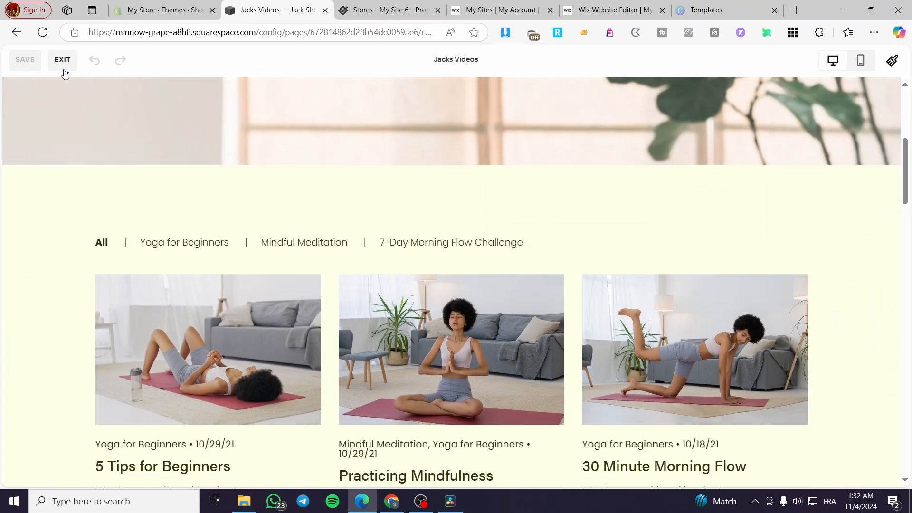
{"action": "left_click", "coordinate": [62, 60]}
Open the 5 Tips for Beginners page from the previewed video grid and examine its description text.
{"action": "scroll", "coordinate": [364, 285], "scroll_direction": "down", "scroll_amount": 5}
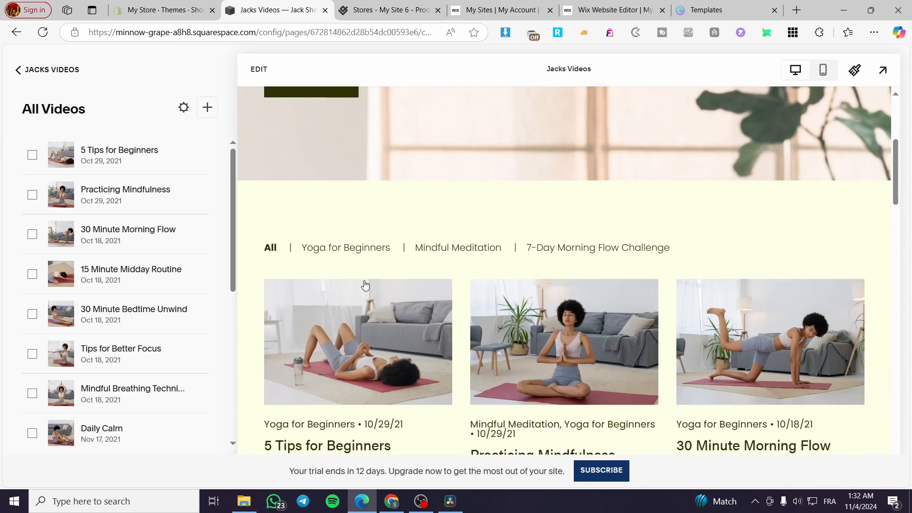
{"action": "scroll", "coordinate": [364, 285], "scroll_direction": "down", "scroll_amount": 3}
{"action": "left_click", "coordinate": [344, 328]}
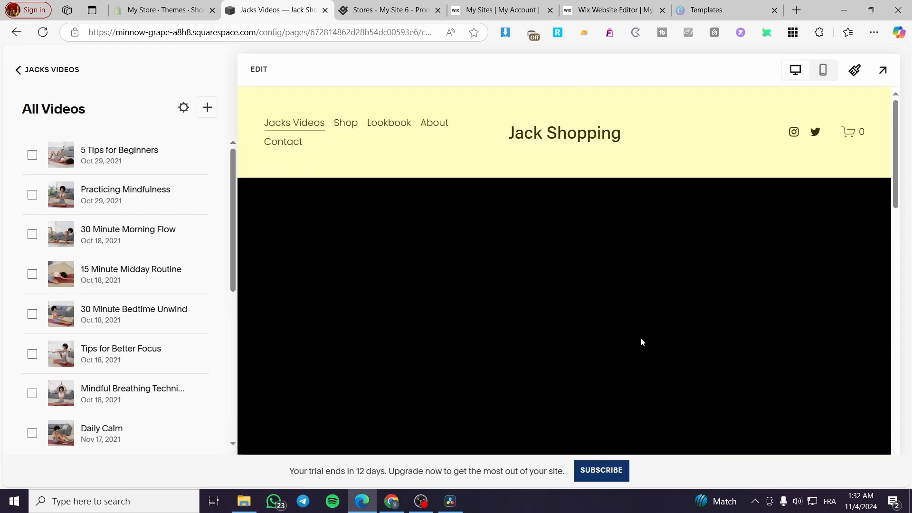
{"action": "scroll", "coordinate": [470, 327], "scroll_direction": "down", "scroll_amount": 10}
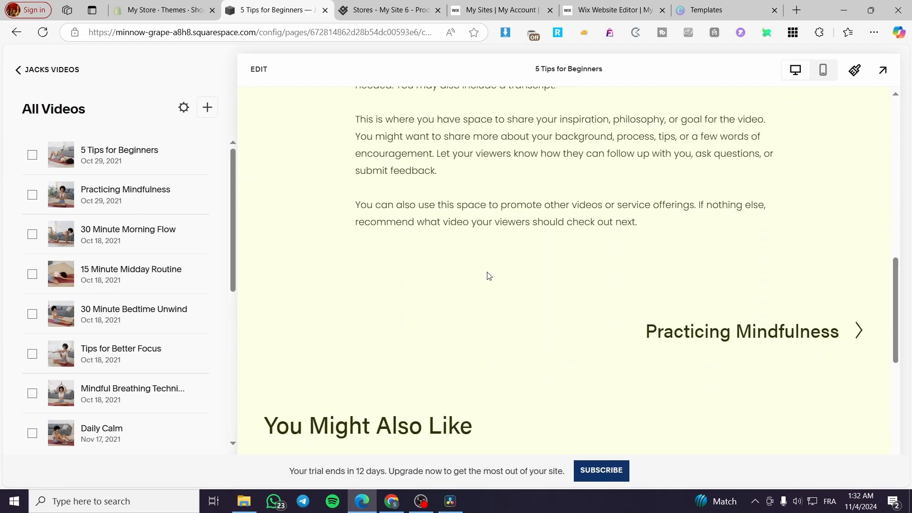
{"action": "scroll", "coordinate": [489, 276], "scroll_direction": "up", "scroll_amount": 3}
{"action": "left_click_drag", "start_coordinate": [357, 191], "coordinate": [705, 379]}
{"action": "scroll", "coordinate": [291, 93], "scroll_direction": "up", "scroll_amount": 5}
View the 5 Tips for Beginners page in the editor, exit, and return to the video grid on Jacks Videos.
{"action": "left_click", "coordinate": [259, 70]}
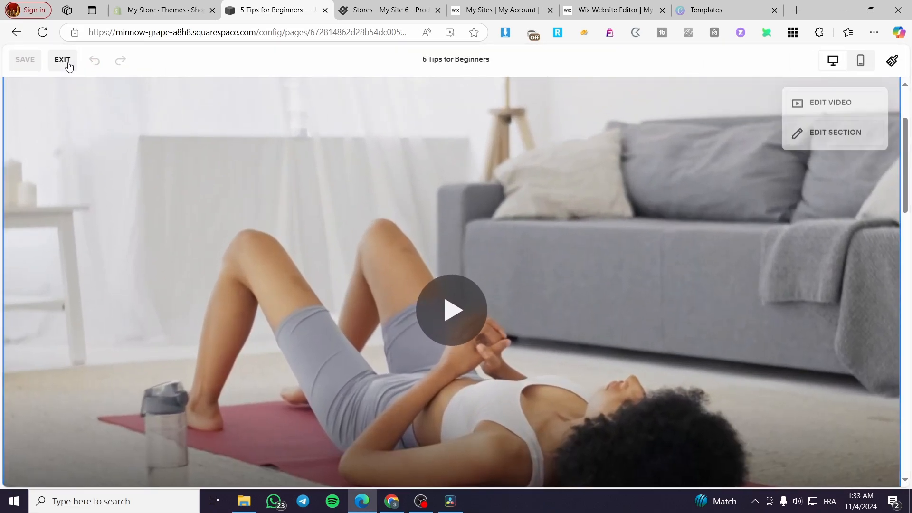
{"action": "scroll", "coordinate": [371, 261], "scroll_direction": "up", "scroll_amount": 3}
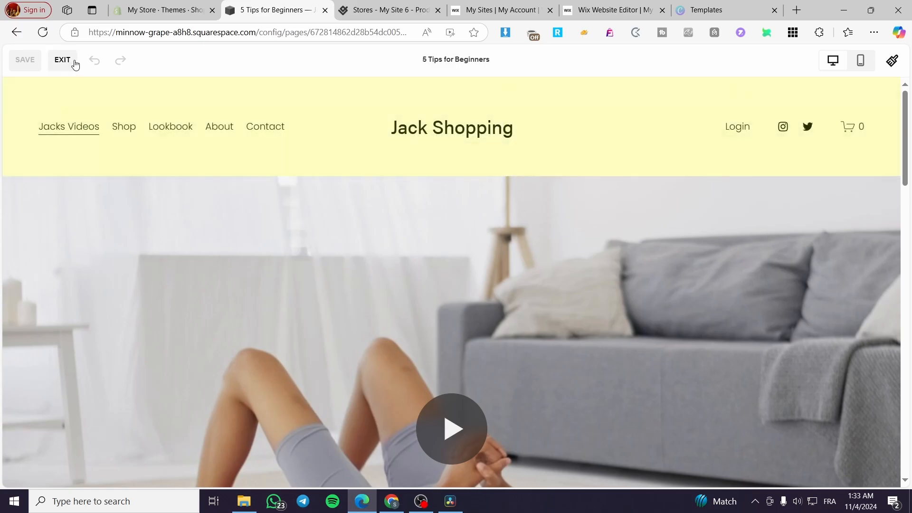
{"action": "left_click", "coordinate": [66, 60]}
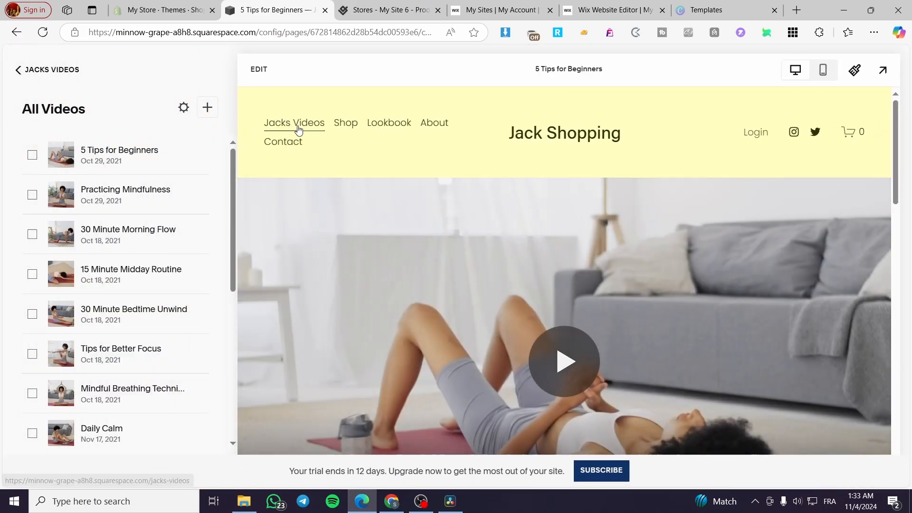
{"action": "left_click", "coordinate": [298, 129]}
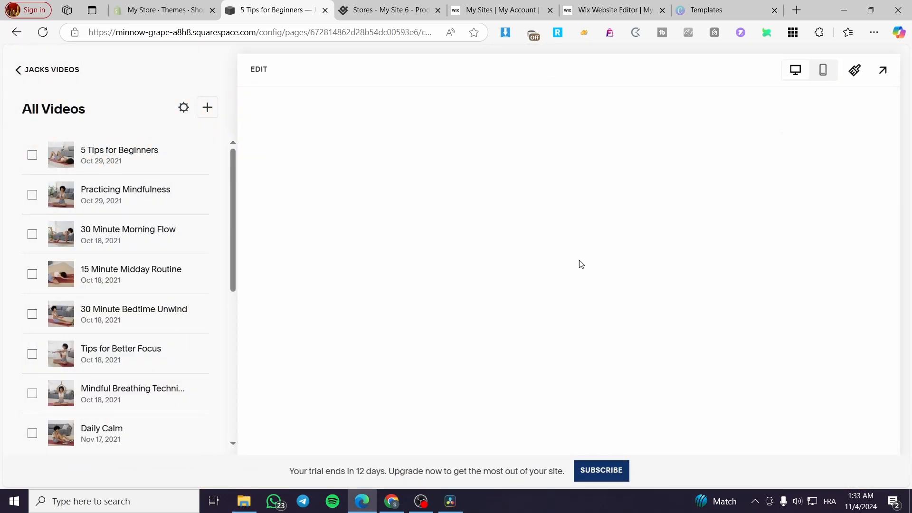
{"action": "scroll", "coordinate": [397, 315], "scroll_direction": "down", "scroll_amount": 8}
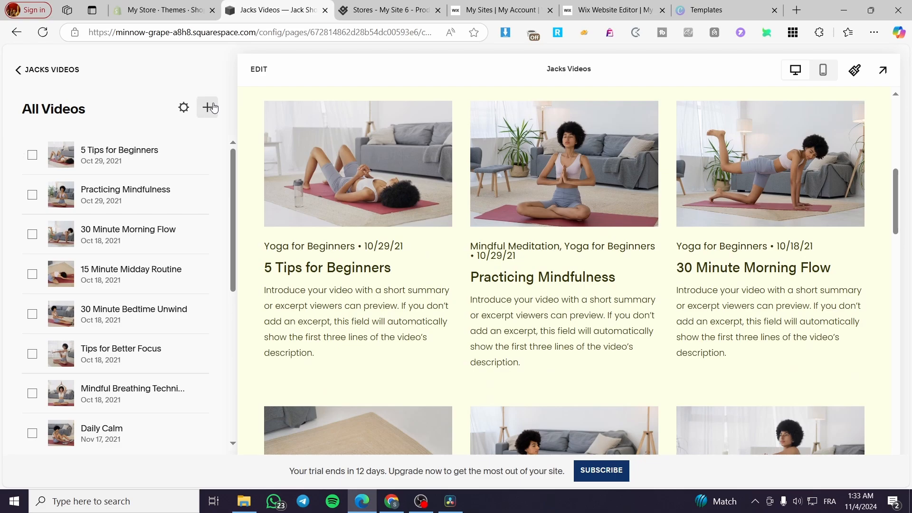
Add a new video to the collection and title it Test Video For Jack.
{"action": "left_click", "coordinate": [208, 108]}
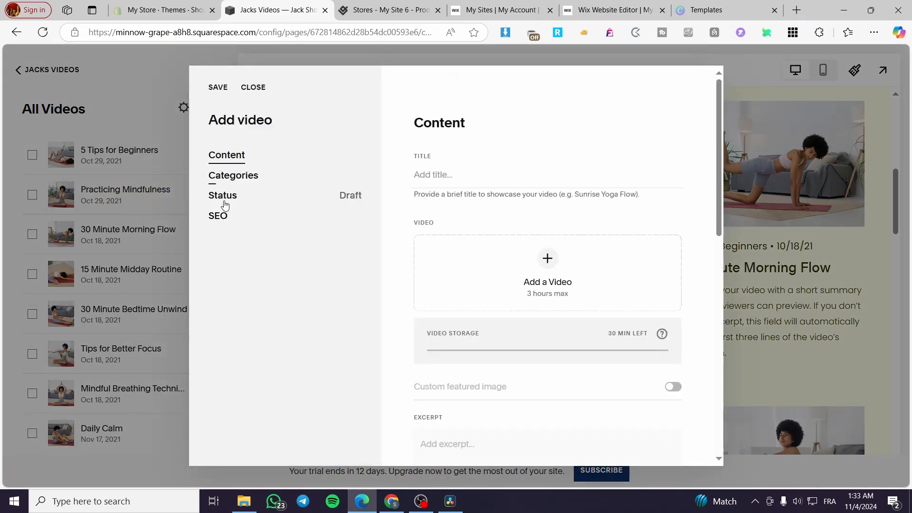
{"action": "left_click", "coordinate": [448, 176]}
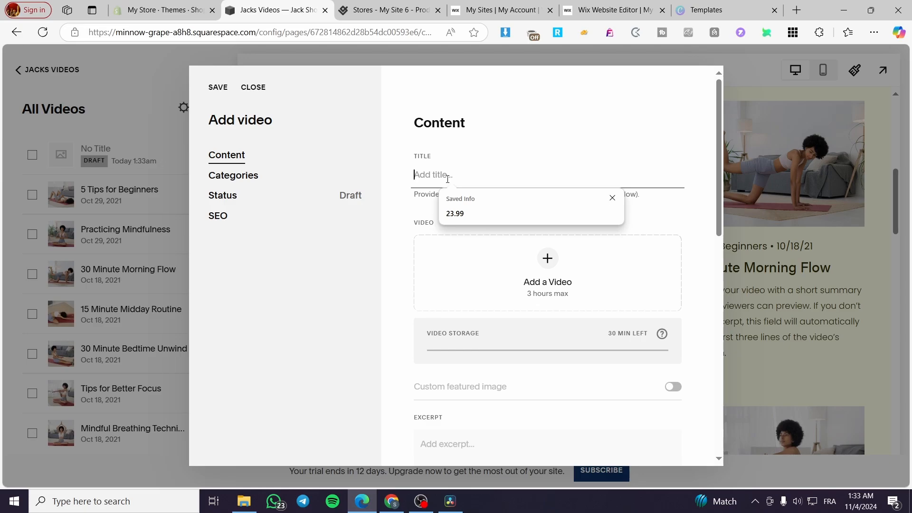
{"action": "type", "text": "Test Video For Jack"}
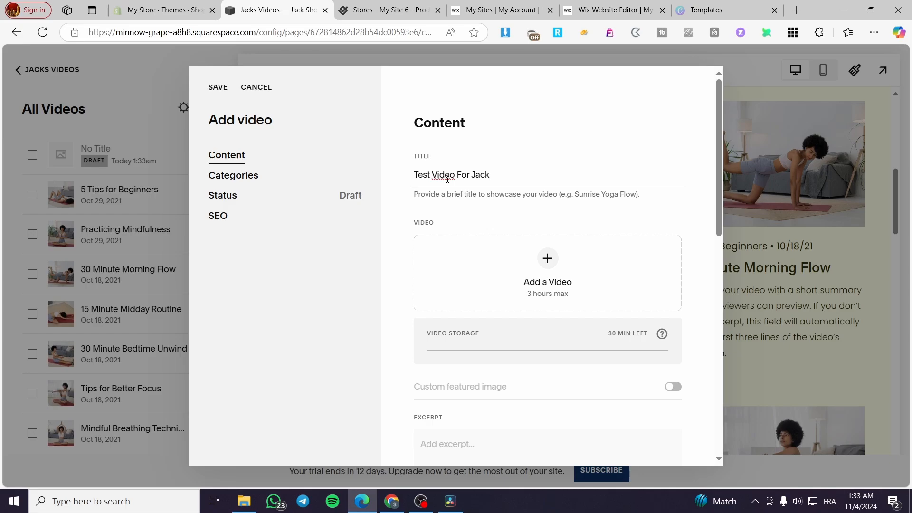
Upload 6282378-hd_1080_1920_30fps from the Downloads folder as the new video's file.
{"action": "left_click", "coordinate": [547, 258]}
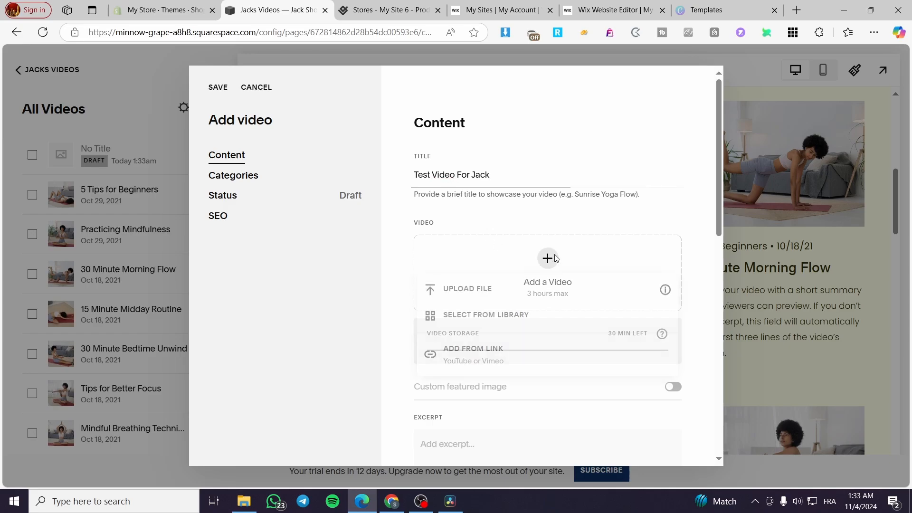
{"action": "left_click", "coordinate": [484, 298]}
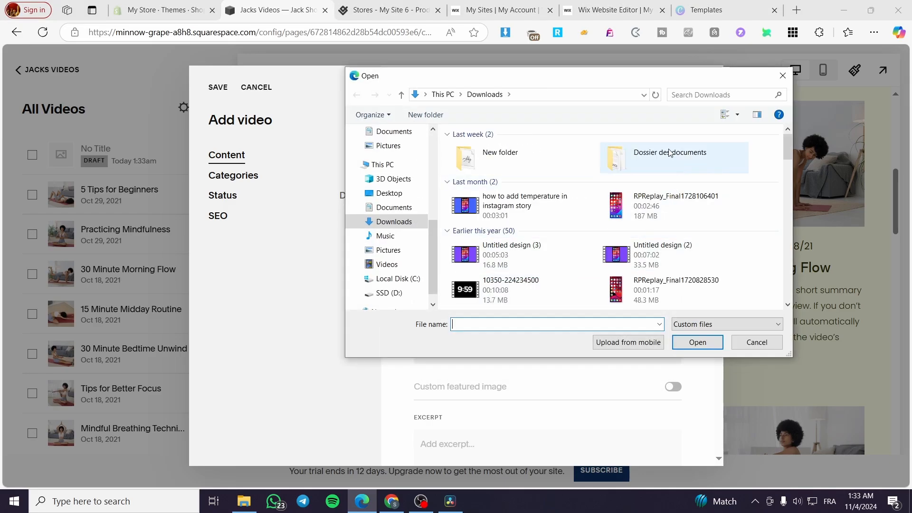
{"action": "left_click", "coordinate": [757, 325]}
{"action": "left_click", "coordinate": [753, 345]}
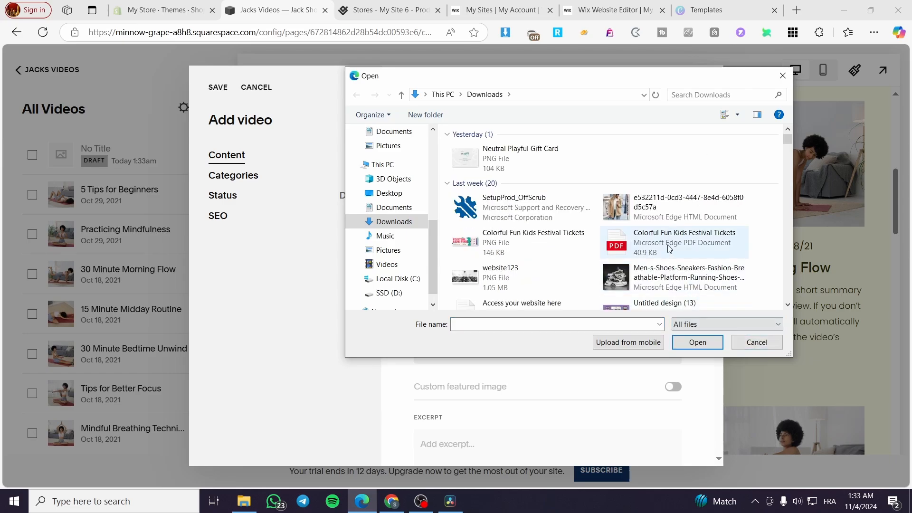
{"action": "scroll", "coordinate": [722, 222], "scroll_direction": "down", "scroll_amount": 2}
{"action": "scroll", "coordinate": [721, 221], "scroll_direction": "down", "scroll_amount": 3}
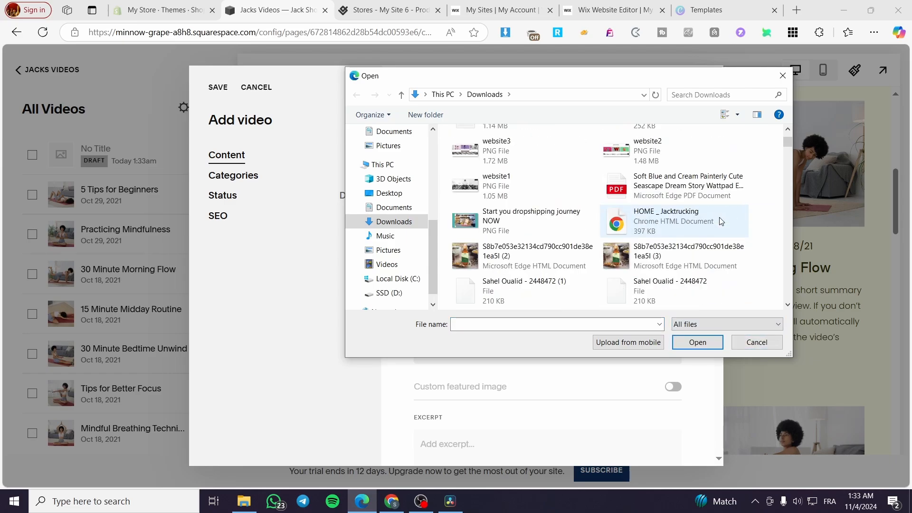
{"action": "scroll", "coordinate": [791, 151], "scroll_direction": "down", "scroll_amount": 3}
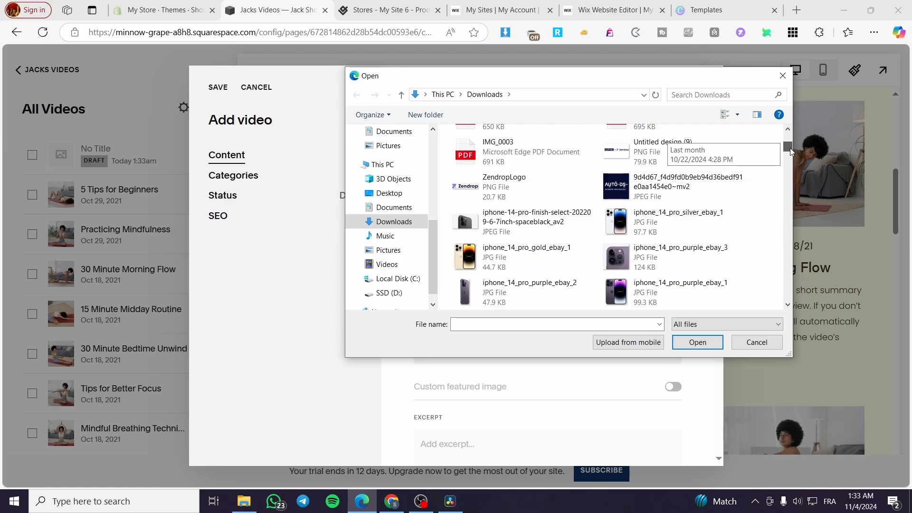
{"action": "scroll", "coordinate": [597, 236], "scroll_direction": "down", "scroll_amount": 5}
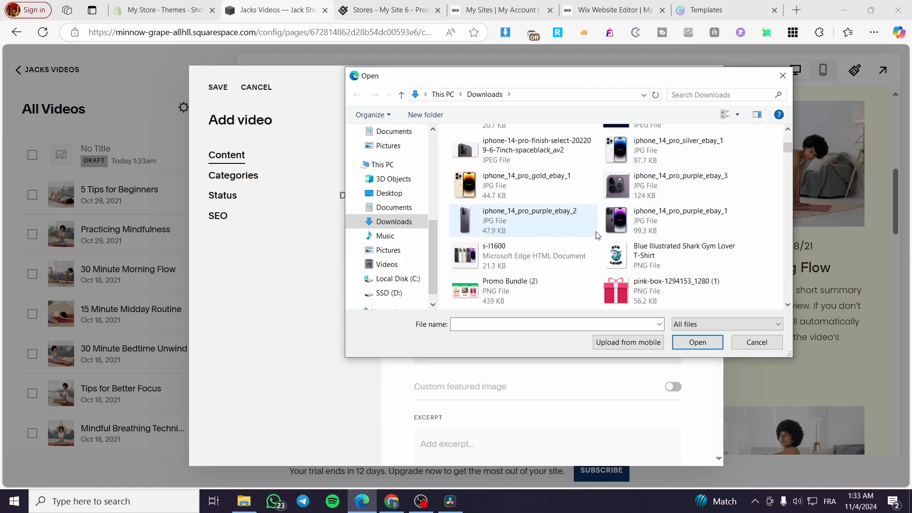
{"action": "left_click", "coordinate": [701, 324]}
{"action": "left_click", "coordinate": [693, 331]}
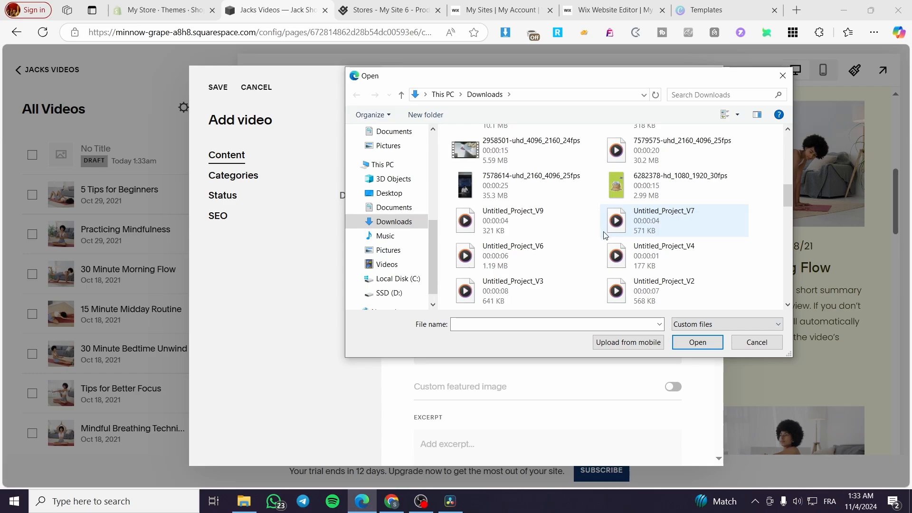
{"action": "double_click", "coordinate": [677, 200]}
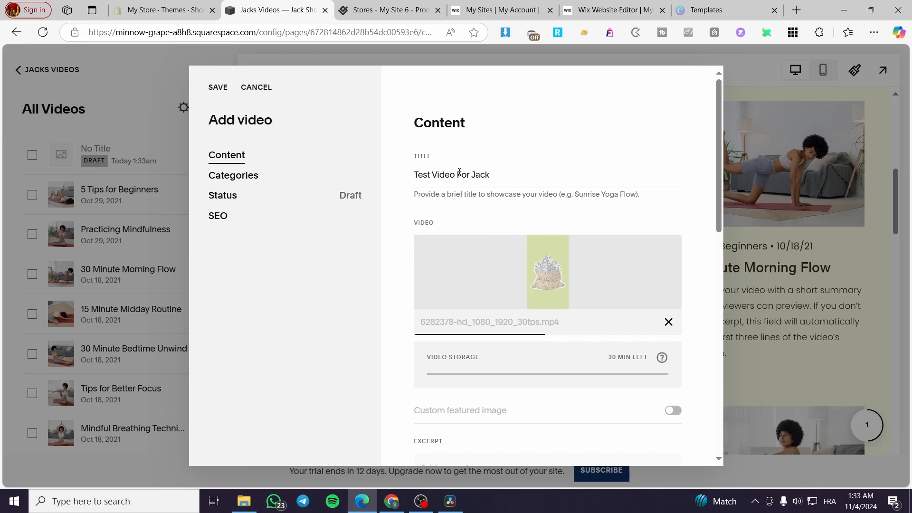
Copy the video title Test Video For Jack into the excerpt.
{"action": "scroll", "coordinate": [505, 346], "scroll_direction": "down", "scroll_amount": 2}
{"action": "left_click_drag", "start_coordinate": [496, 115], "coordinate": [376, 116]}
{"action": "key", "text": "ctrl+c"}
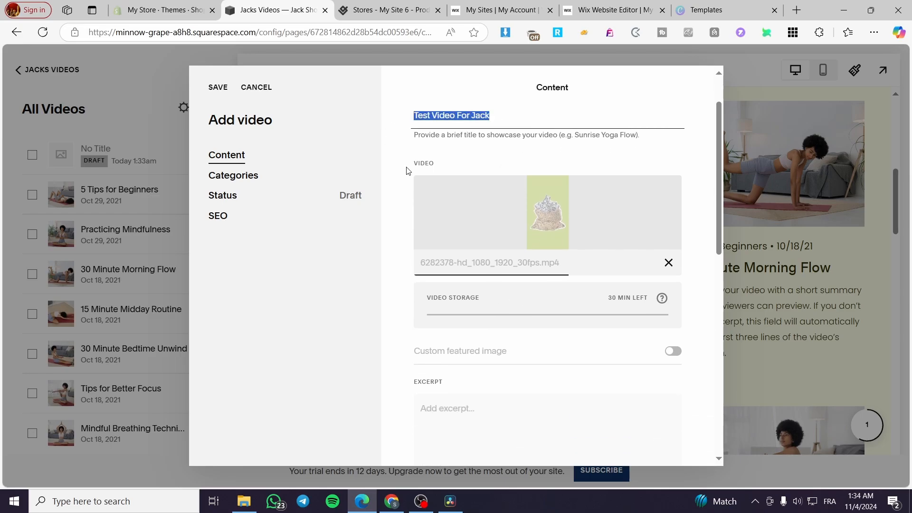
{"action": "left_click", "coordinate": [478, 416]}
{"action": "key", "text": "ctrl+v"}
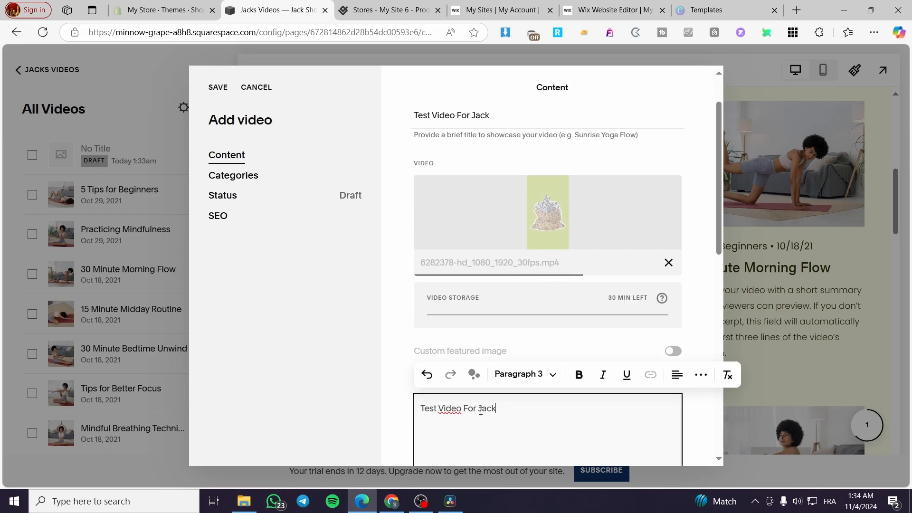
Fill the video's description with the text Test Video For Jack repeated eleven times.
{"action": "scroll", "coordinate": [477, 418], "scroll_direction": "down", "scroll_amount": 5}
{"action": "left_click", "coordinate": [464, 412]}
{"action": "key", "text": "ctrl+v"}
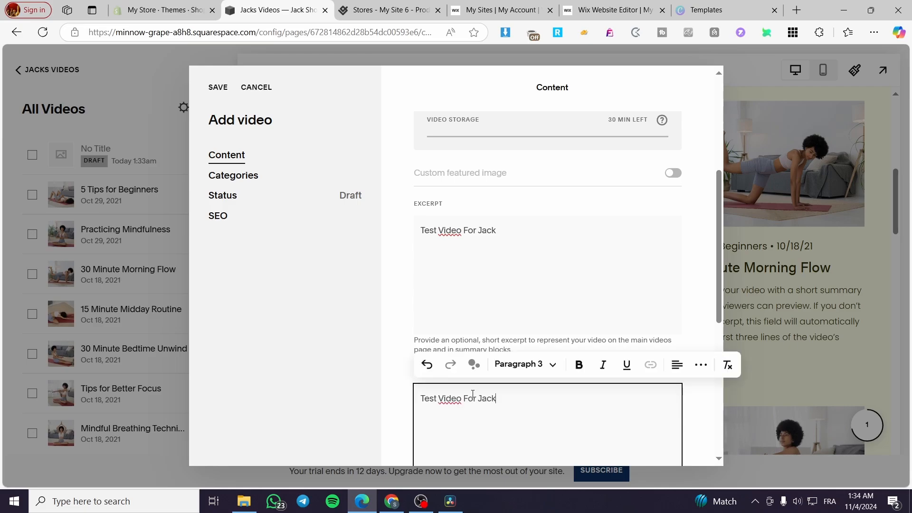
{"action": "key", "text": "ctrl+v"}
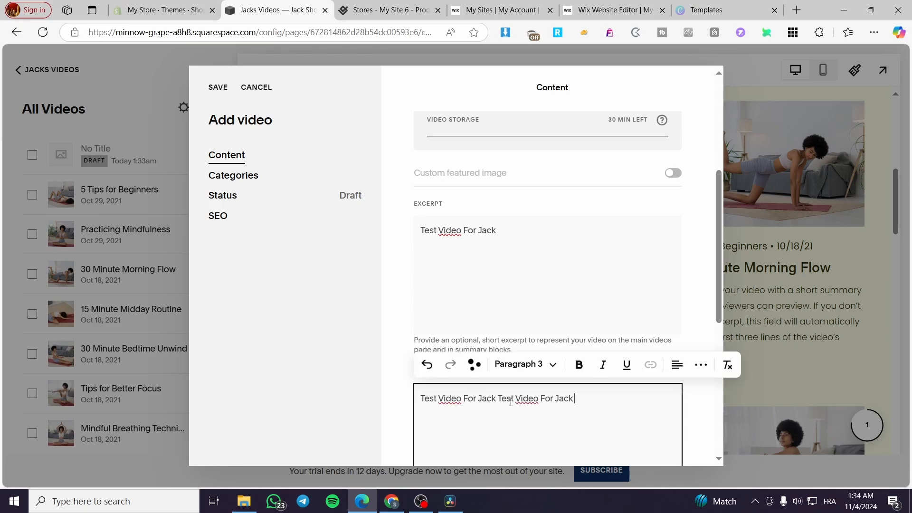
{"action": "key", "text": "ctrl+v"}
{"action": "key", "text": "ctrl+v"}
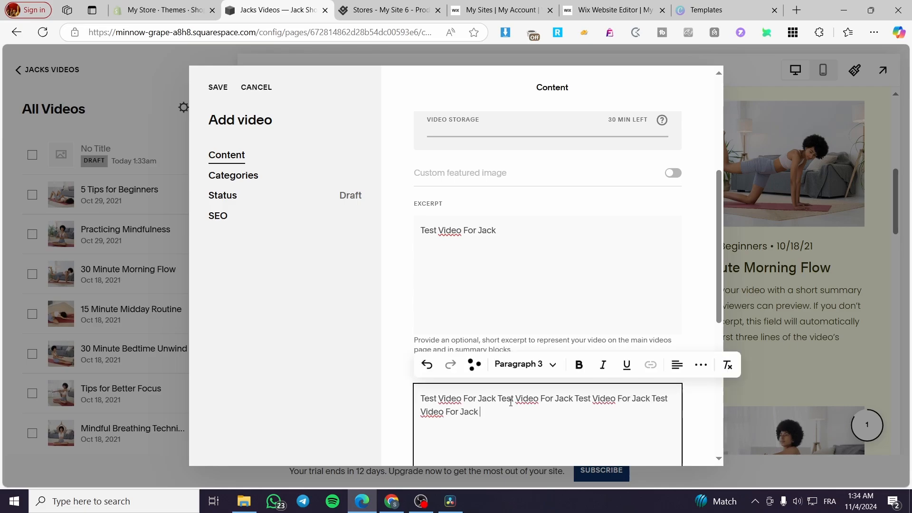
{"action": "key", "text": "ctrl+v"}
{"action": "key", "text": "ctrl+v"}
{"action": "key", "text": "ctrl+v"}
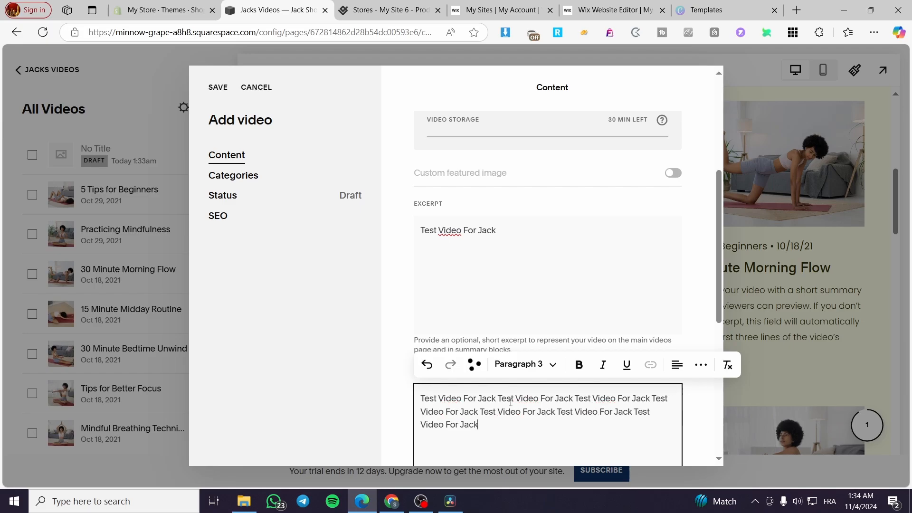
{"action": "key", "text": "ctrl+v"}
{"action": "key", "text": "ctrl+v"}
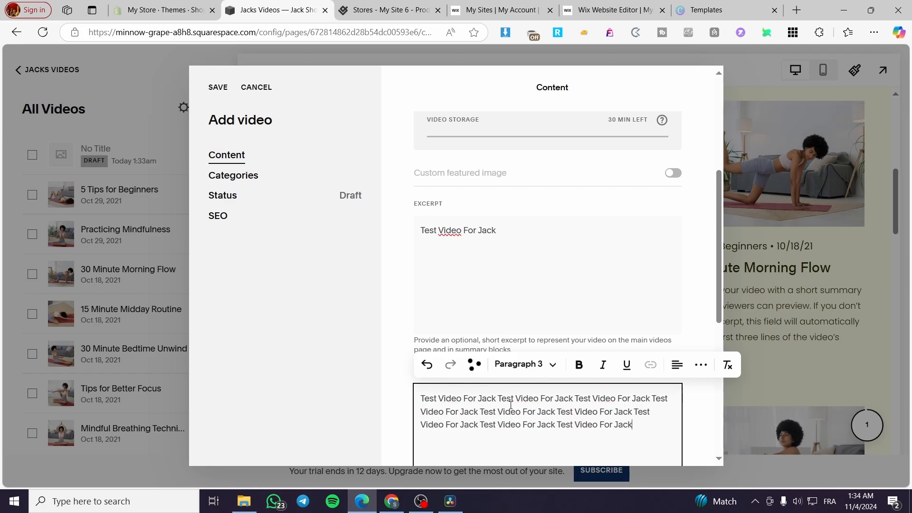
{"action": "type", "text": "Test Video For Jack"}
{"action": "type", "text": "Test Video For Jack"}
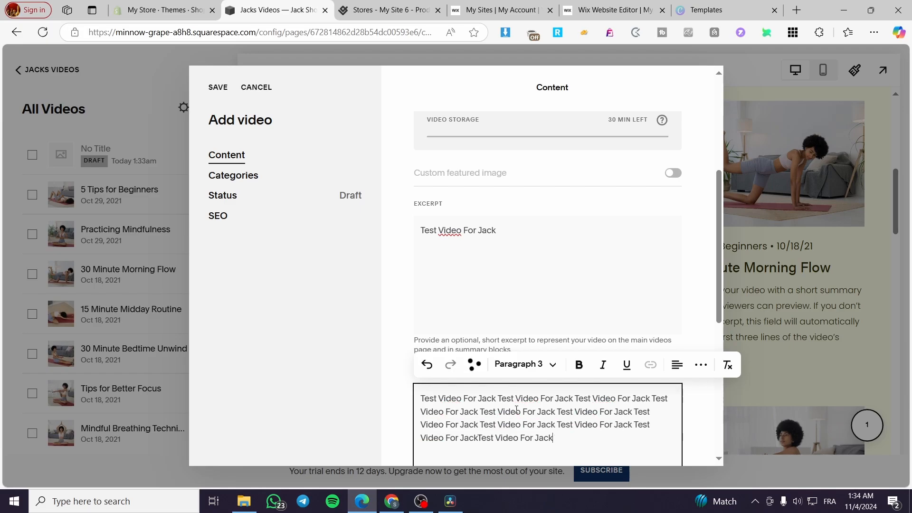
Insert a space in the last line of the description and enable Featured Video, keeping related videos set to all categories.
{"action": "left_click", "coordinate": [480, 437]}
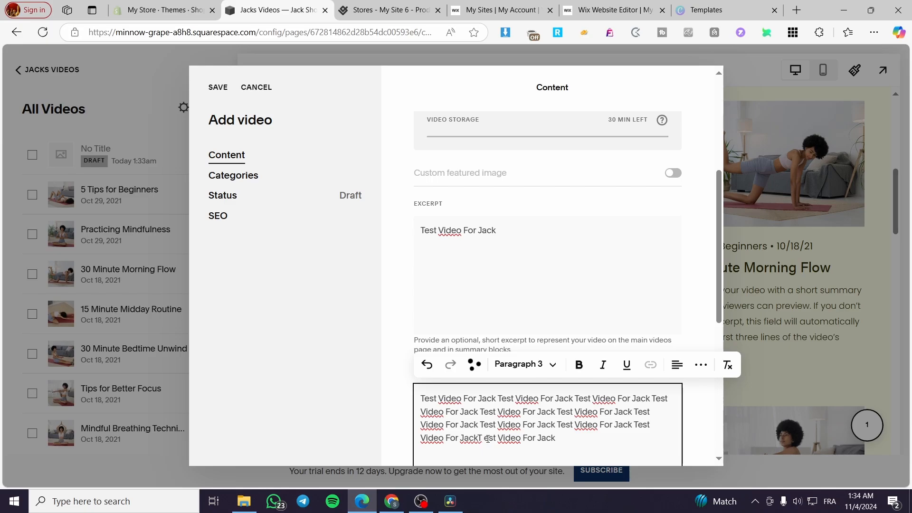
{"action": "scroll", "coordinate": [488, 438], "scroll_direction": "up", "scroll_amount": 5}
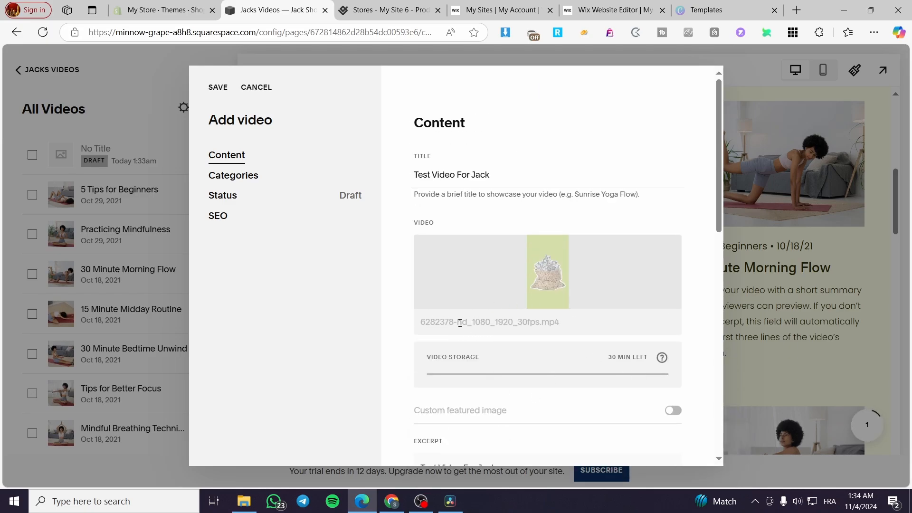
{"action": "scroll", "coordinate": [566, 291], "scroll_direction": "down", "scroll_amount": 10}
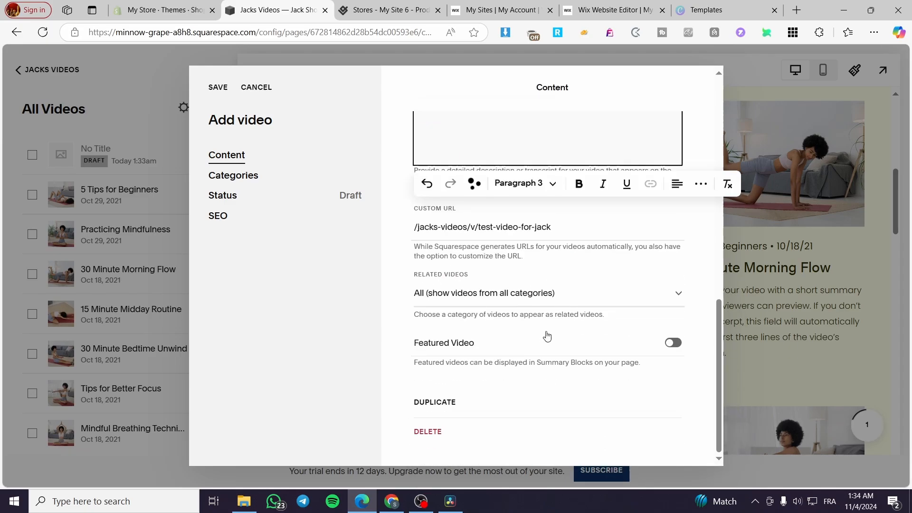
{"action": "left_click", "coordinate": [672, 343]}
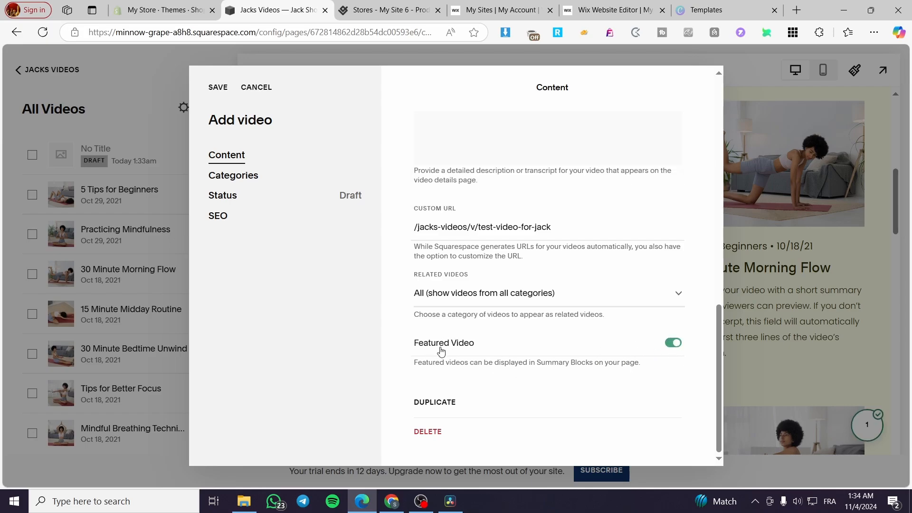
{"action": "left_click", "coordinate": [546, 297]}
{"action": "left_click", "coordinate": [654, 301]}
Review the new video's content fields and save the video.
{"action": "scroll", "coordinate": [453, 401], "scroll_direction": "up", "scroll_amount": 15}
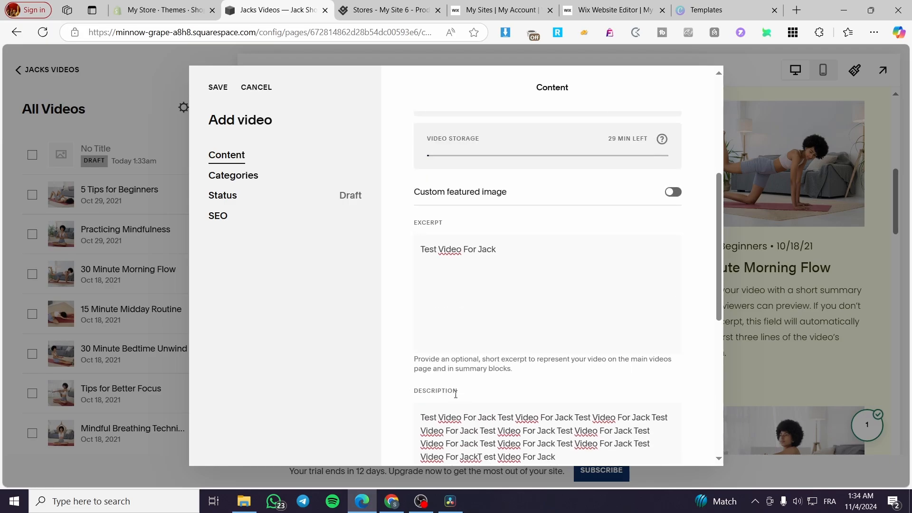
{"action": "scroll", "coordinate": [541, 363], "scroll_direction": "down", "scroll_amount": 10}
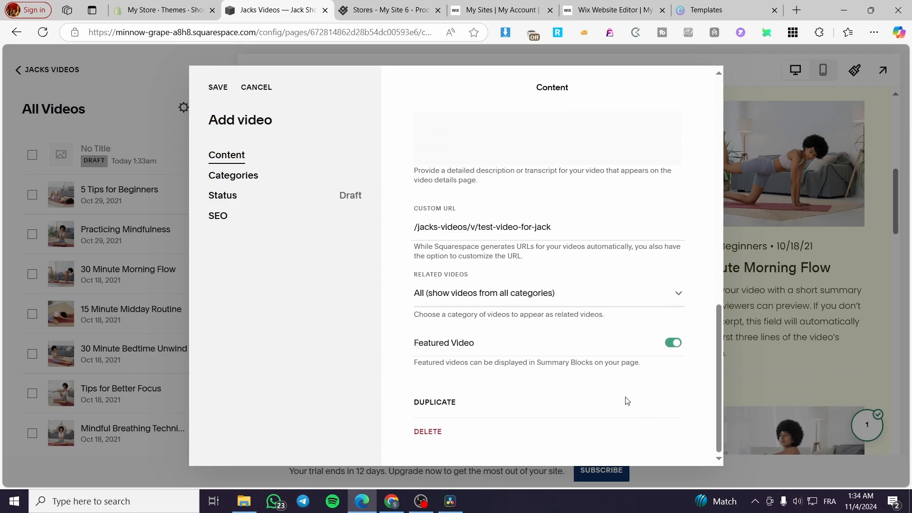
{"action": "scroll", "coordinate": [618, 394], "scroll_direction": "up", "scroll_amount": 10}
{"action": "scroll", "coordinate": [611, 388], "scroll_direction": "up", "scroll_amount": 1}
{"action": "left_click", "coordinate": [219, 86]}
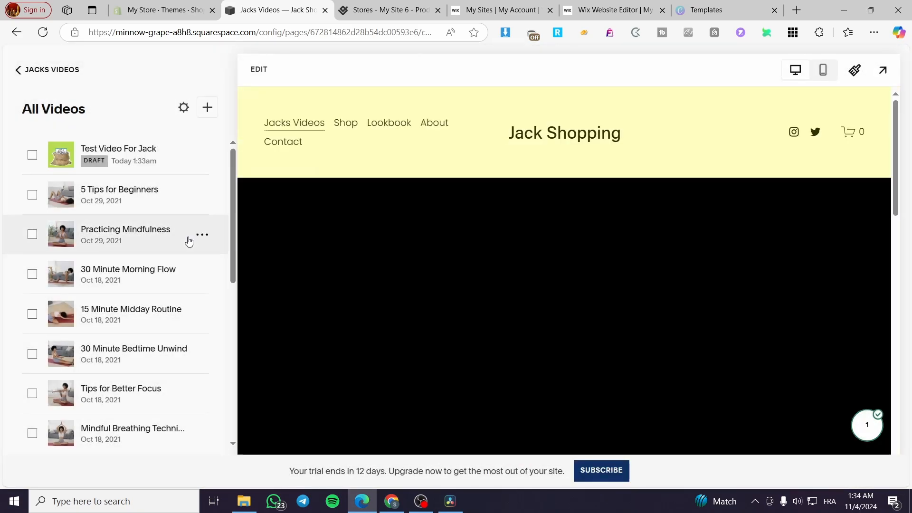
Create a video category named Test, assign it to Test Video For Jack and save.
{"action": "left_click", "coordinate": [126, 159]}
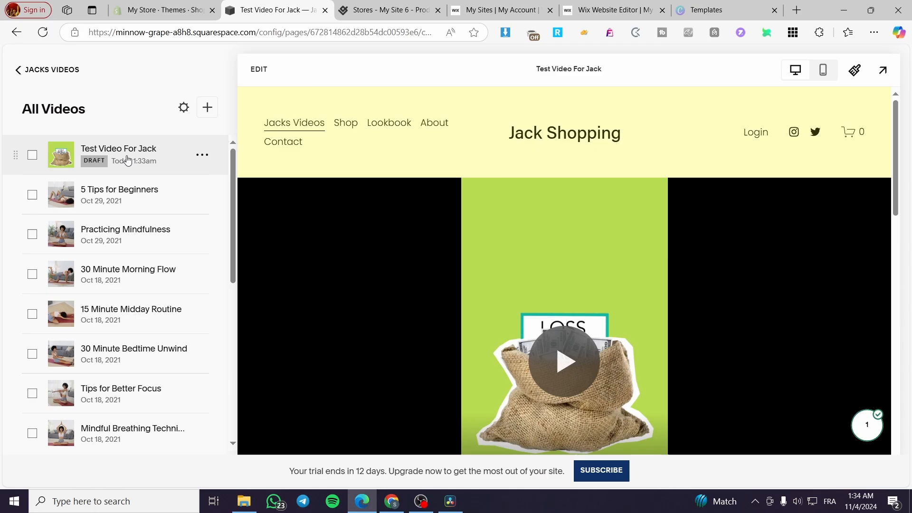
{"action": "left_click", "coordinate": [202, 154]}
{"action": "left_click", "coordinate": [187, 179]}
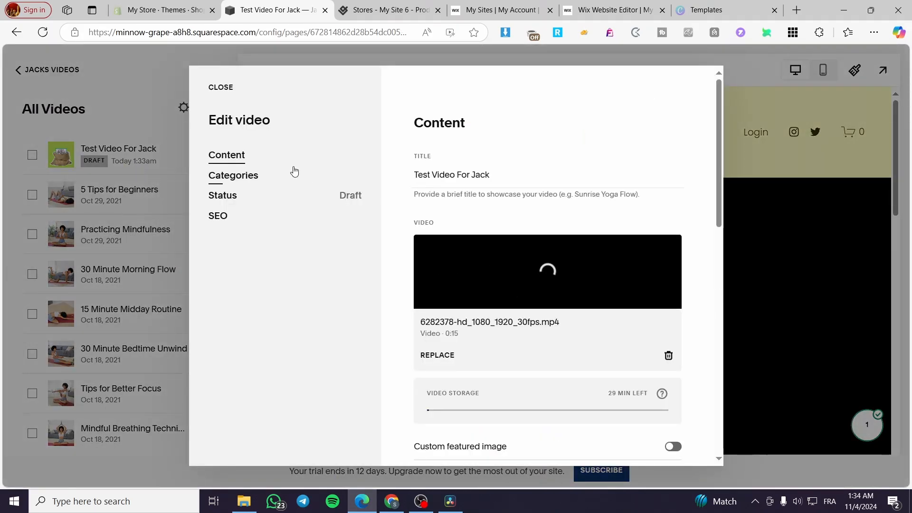
{"action": "left_click", "coordinate": [247, 174]}
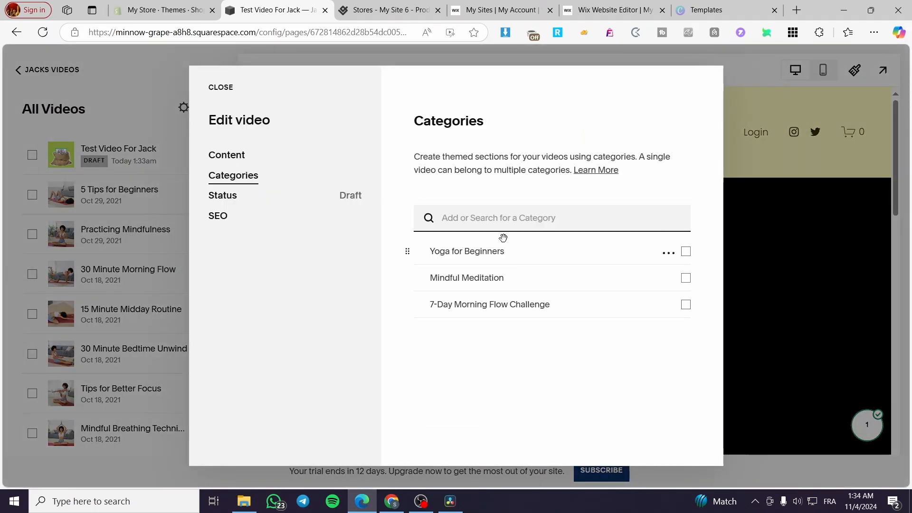
{"action": "left_click", "coordinate": [511, 228]}
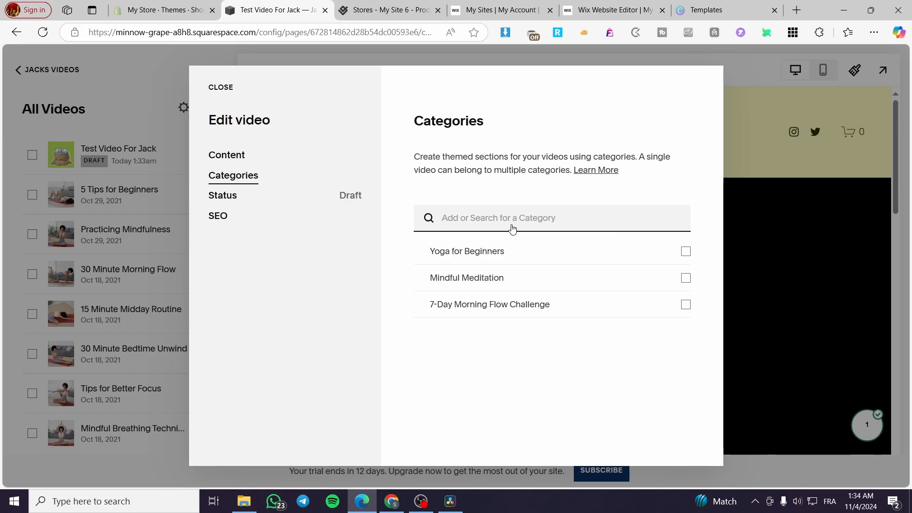
{"action": "type", "text": "Test"}
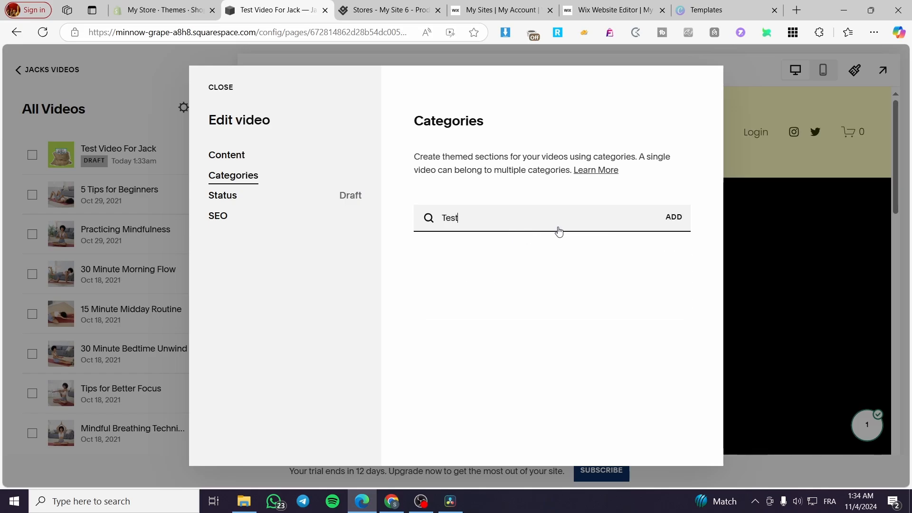
{"action": "left_click", "coordinate": [674, 220]}
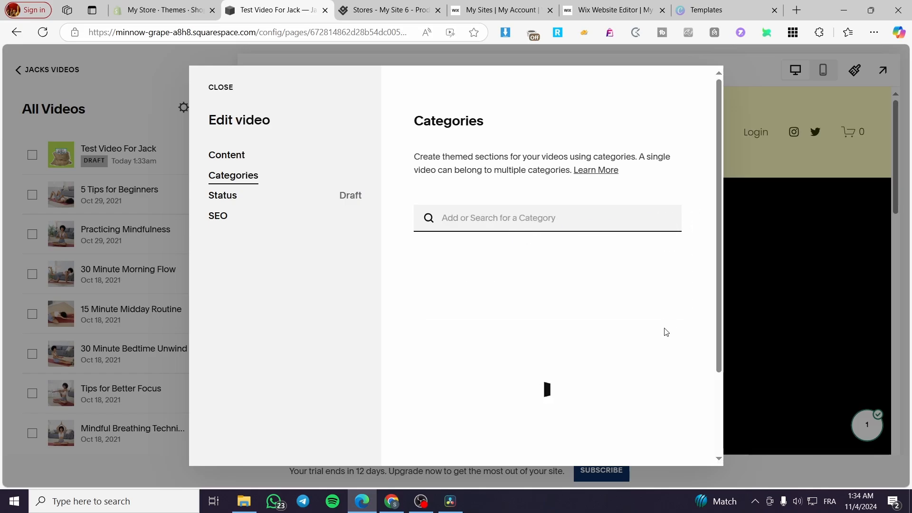
{"action": "left_click", "coordinate": [685, 250]}
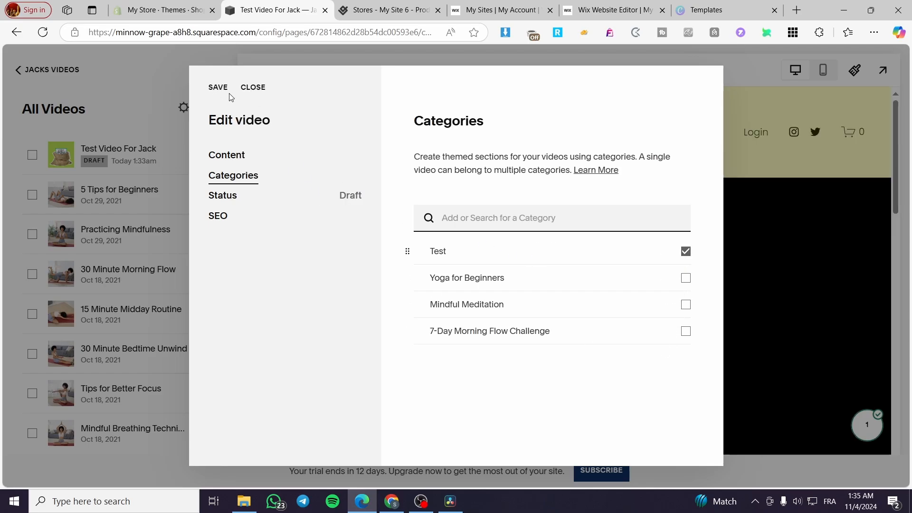
{"action": "left_click", "coordinate": [218, 91]}
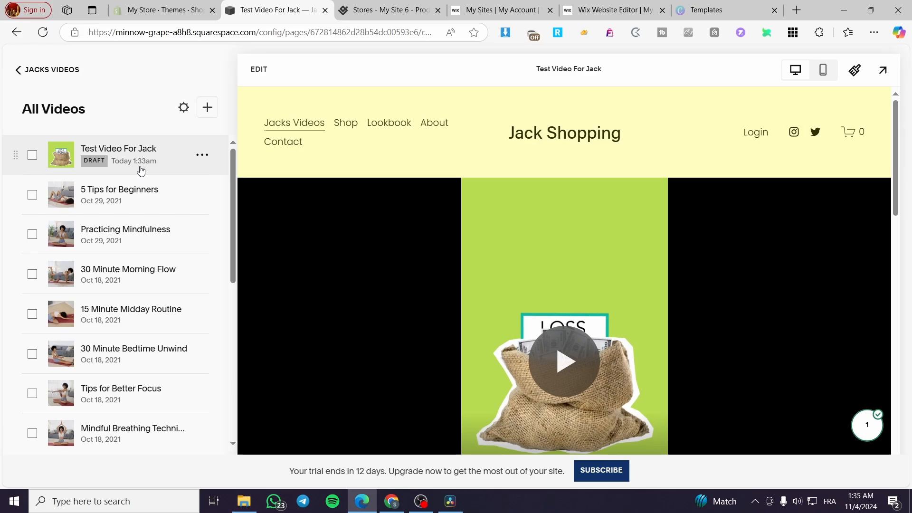
Check the Jacks Videos page for the new video, including under the Test category filter.
{"action": "left_click", "coordinate": [300, 124]}
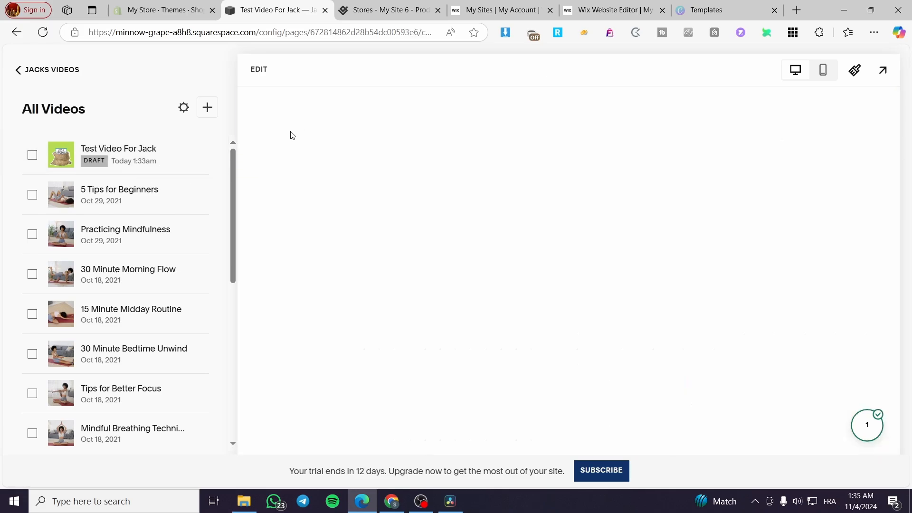
{"action": "scroll", "coordinate": [314, 176], "scroll_direction": "down", "scroll_amount": 4}
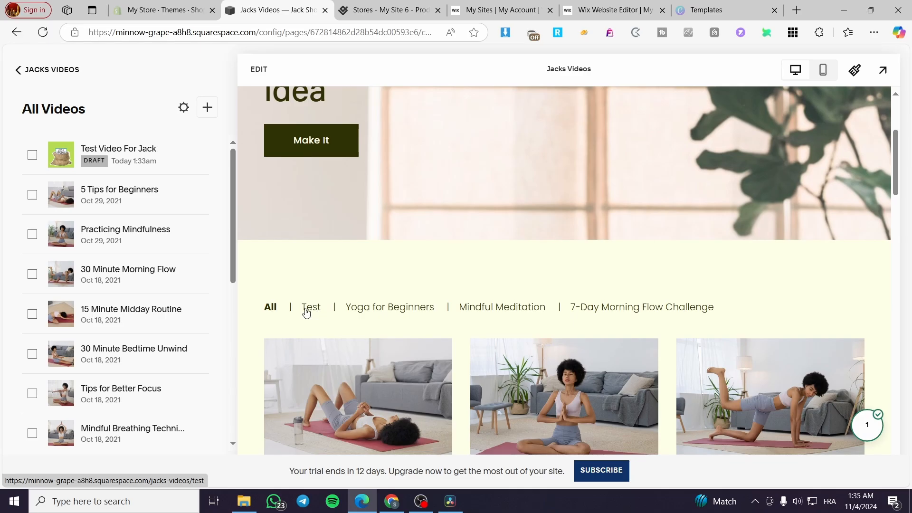
{"action": "scroll", "coordinate": [306, 313], "scroll_direction": "down", "scroll_amount": 15}
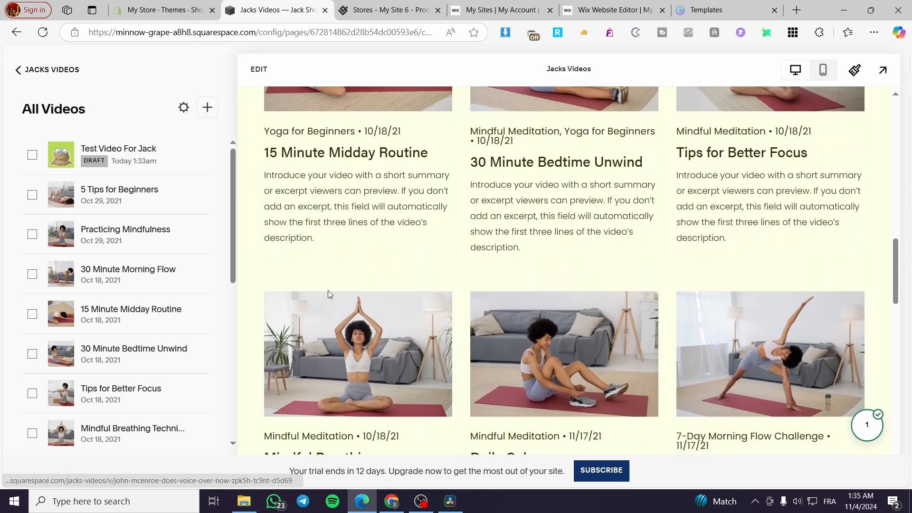
{"action": "scroll", "coordinate": [329, 288], "scroll_direction": "down", "scroll_amount": 5}
{"action": "scroll", "coordinate": [332, 294], "scroll_direction": "up", "scroll_amount": 12}
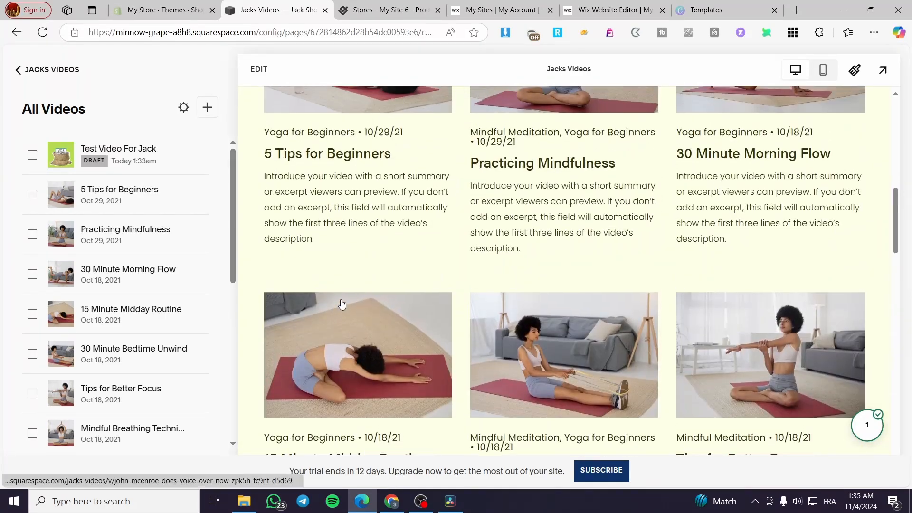
{"action": "scroll", "coordinate": [333, 285], "scroll_direction": "up", "scroll_amount": 5}
{"action": "left_click", "coordinate": [308, 190]}
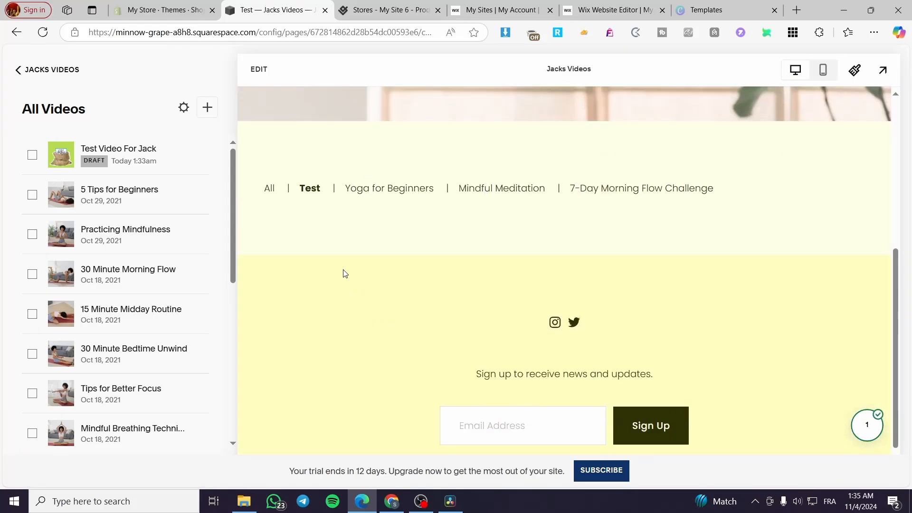
Set the status of Test Video For Jack to Published and save it.
{"action": "left_click", "coordinate": [191, 163]}
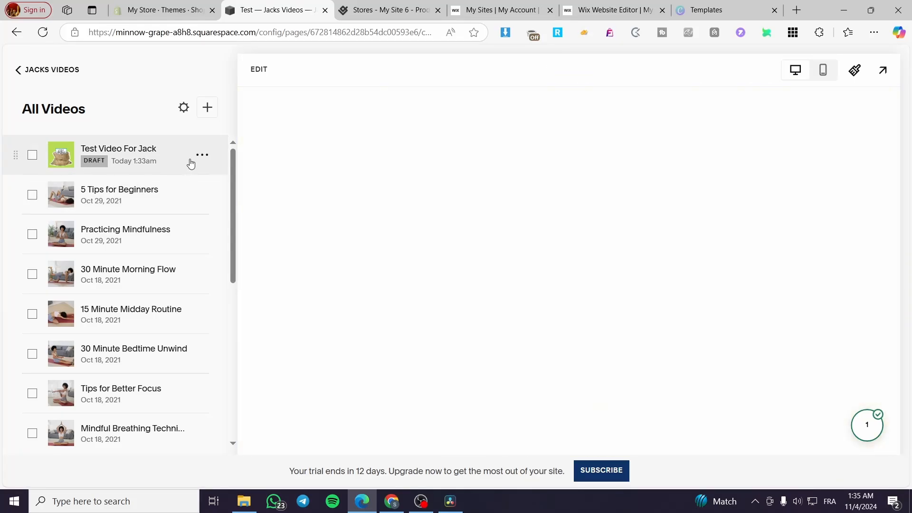
{"action": "left_click", "coordinate": [202, 155]}
{"action": "left_click", "coordinate": [216, 181]}
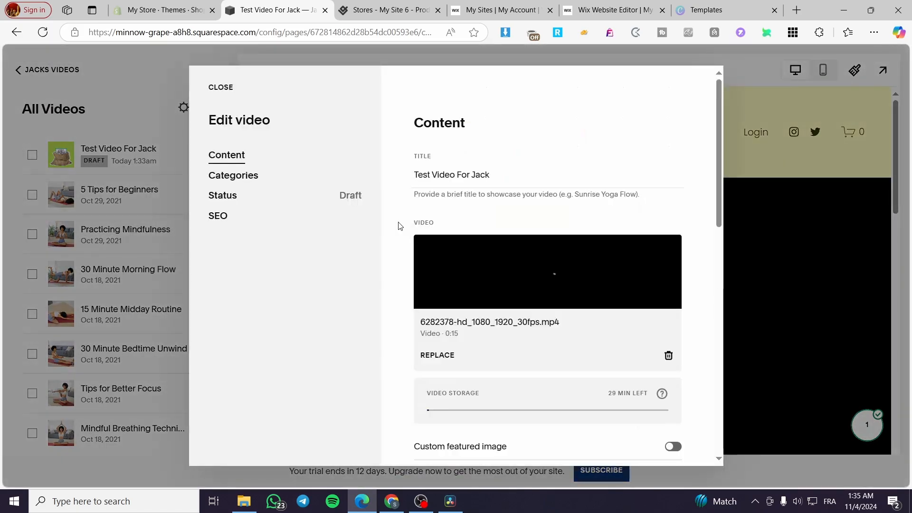
{"action": "left_click", "coordinate": [252, 195]}
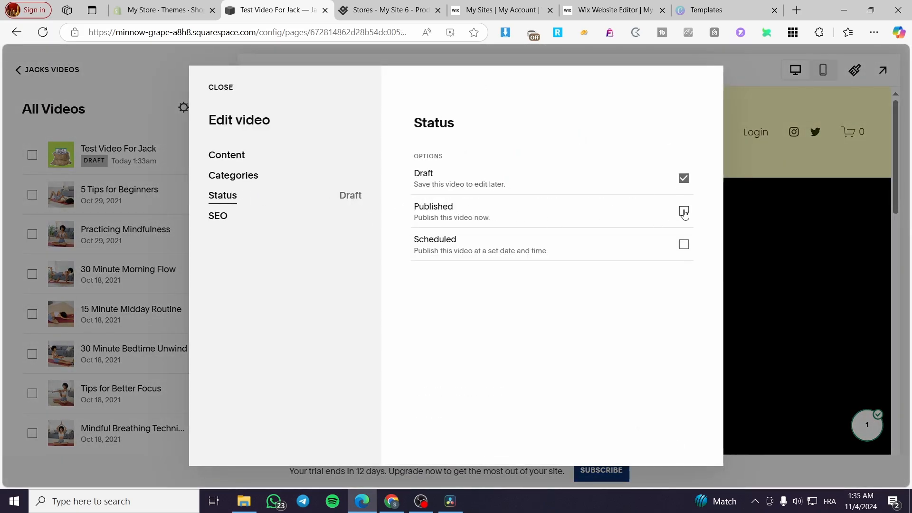
{"action": "left_click", "coordinate": [684, 212]}
{"action": "left_click", "coordinate": [219, 90]}
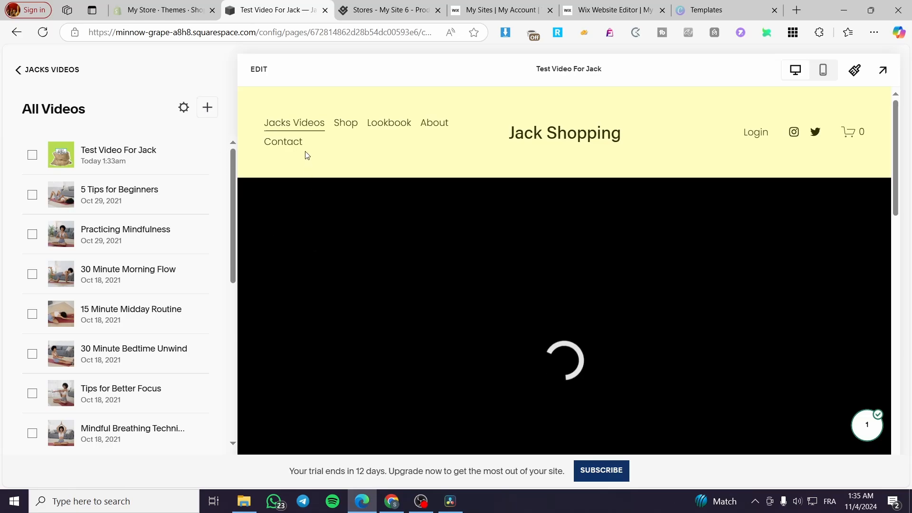
Open Test Video For Jack from the video grid on the Jacks Videos page and play it.
{"action": "left_click", "coordinate": [305, 129]}
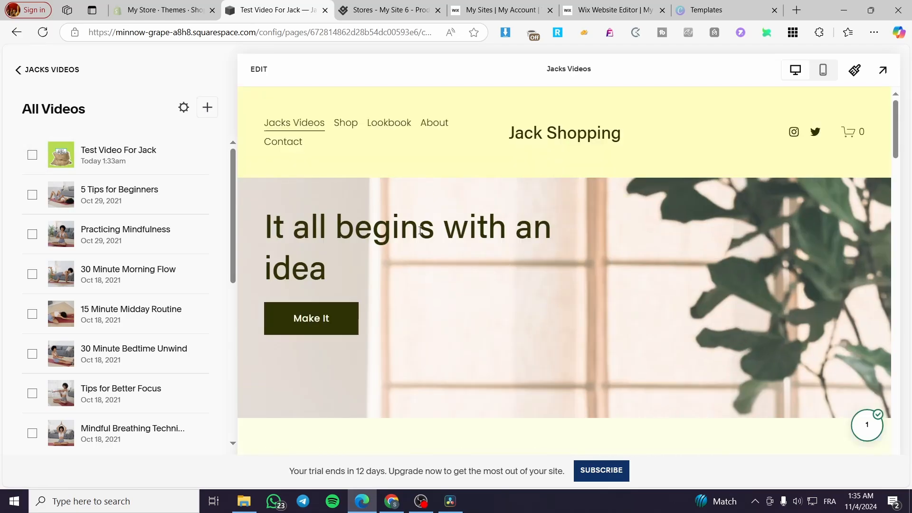
{"action": "scroll", "coordinate": [328, 315], "scroll_direction": "down", "scroll_amount": 5}
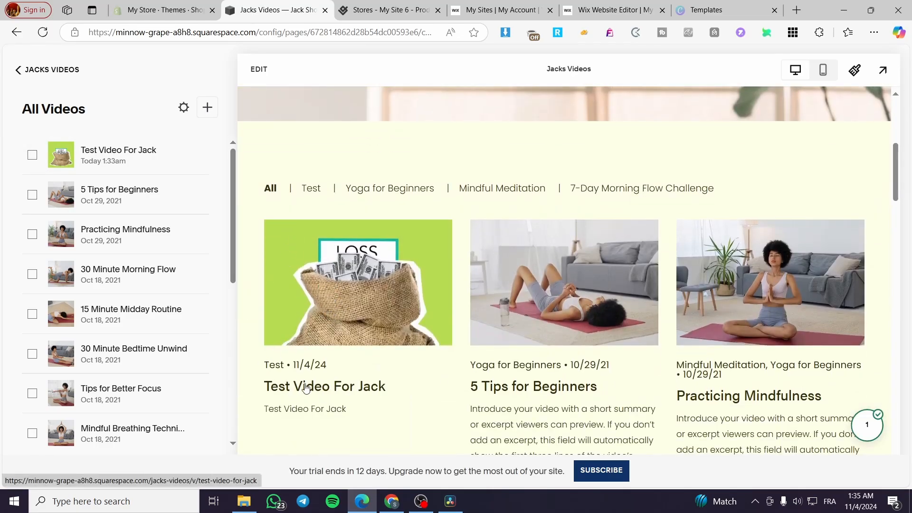
{"action": "left_click", "coordinate": [327, 290]}
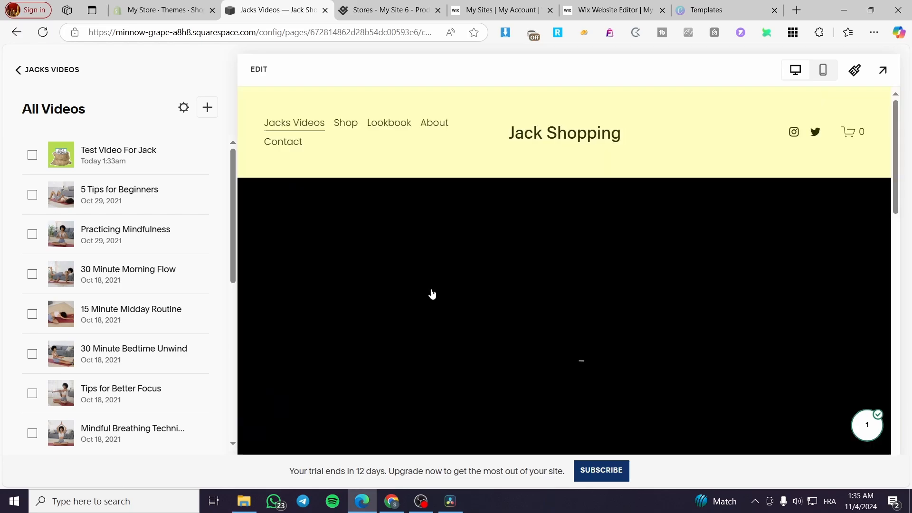
{"action": "left_click", "coordinate": [585, 253]}
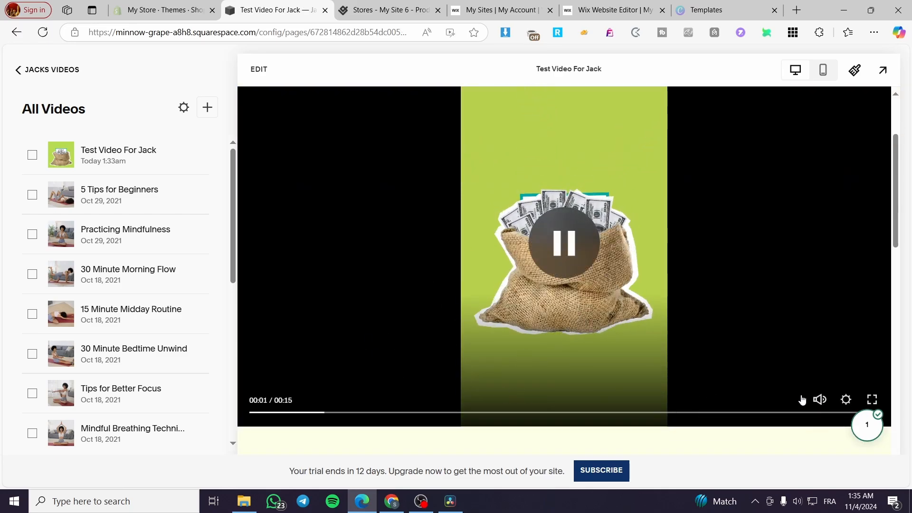
Examine the description, next-video link and You Might Also Like section on the test video's page.
{"action": "scroll", "coordinate": [475, 356], "scroll_direction": "down", "scroll_amount": 5}
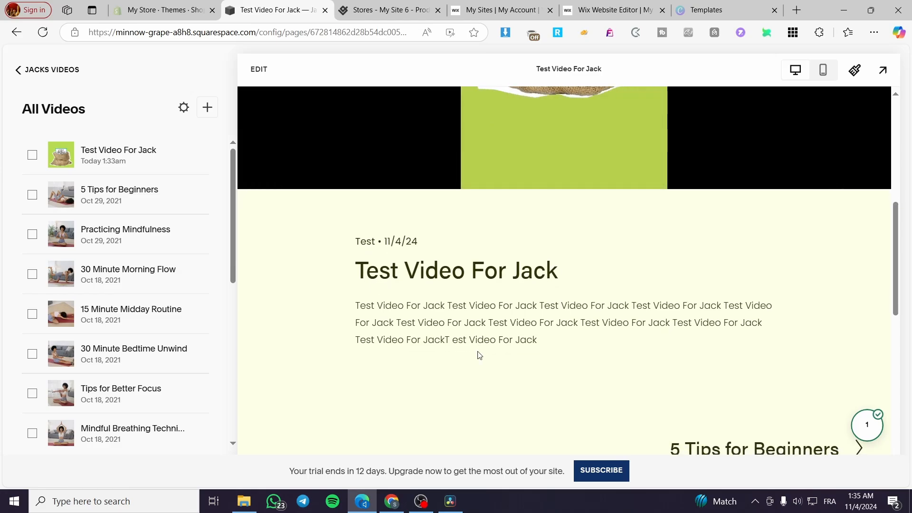
{"action": "scroll", "coordinate": [478, 356], "scroll_direction": "down", "scroll_amount": 6}
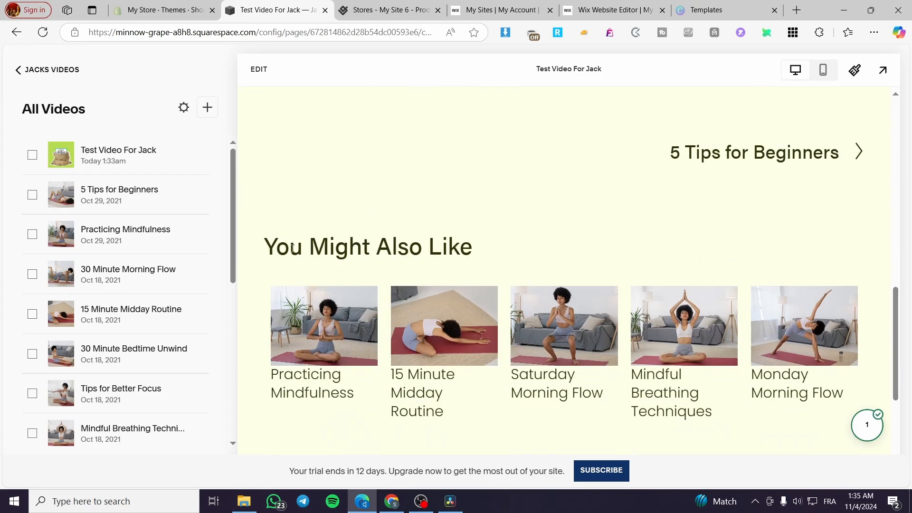
{"action": "scroll", "coordinate": [484, 248], "scroll_direction": "down", "scroll_amount": 3}
{"action": "scroll", "coordinate": [745, 261], "scroll_direction": "down", "scroll_amount": 3}
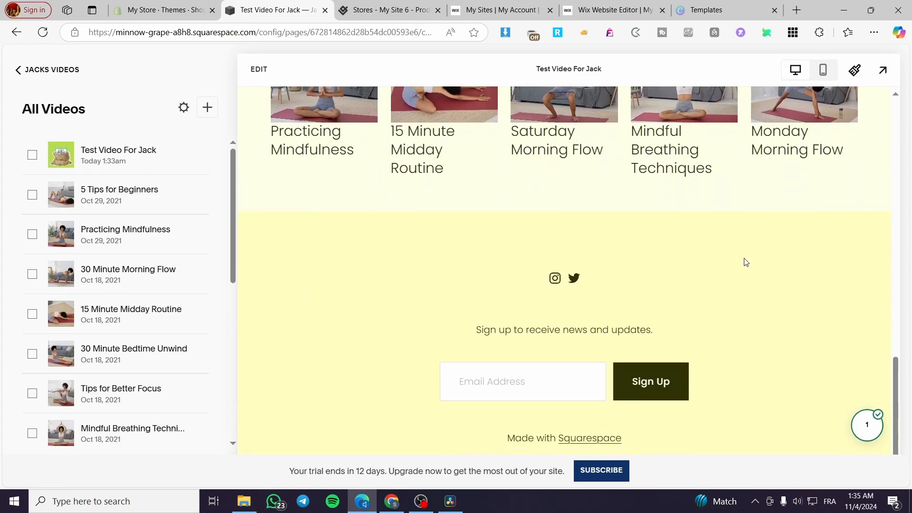
{"action": "scroll", "coordinate": [706, 291], "scroll_direction": "up", "scroll_amount": 5}
{"action": "scroll", "coordinate": [749, 252], "scroll_direction": "up", "scroll_amount": 3}
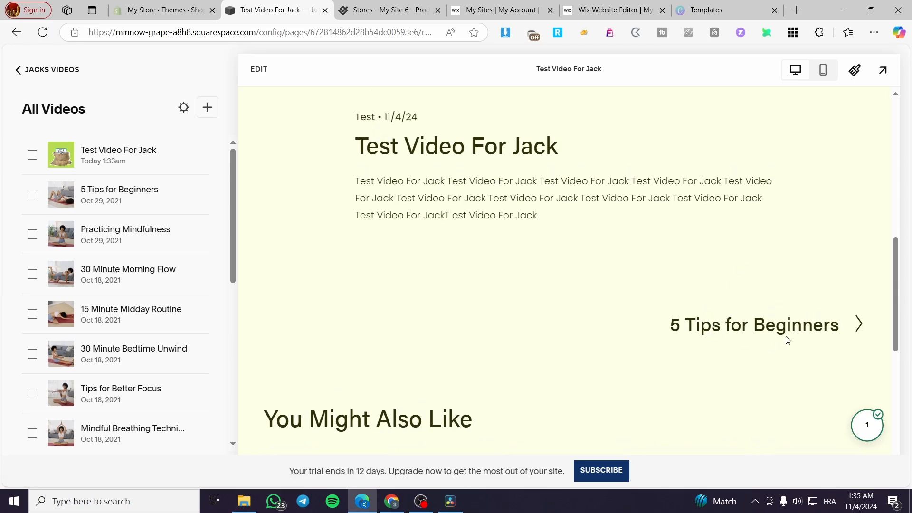
Open the next video, 5 Tips for Beginners, and return to the Jacks Videos collection overview.
{"action": "left_click", "coordinate": [755, 338]}
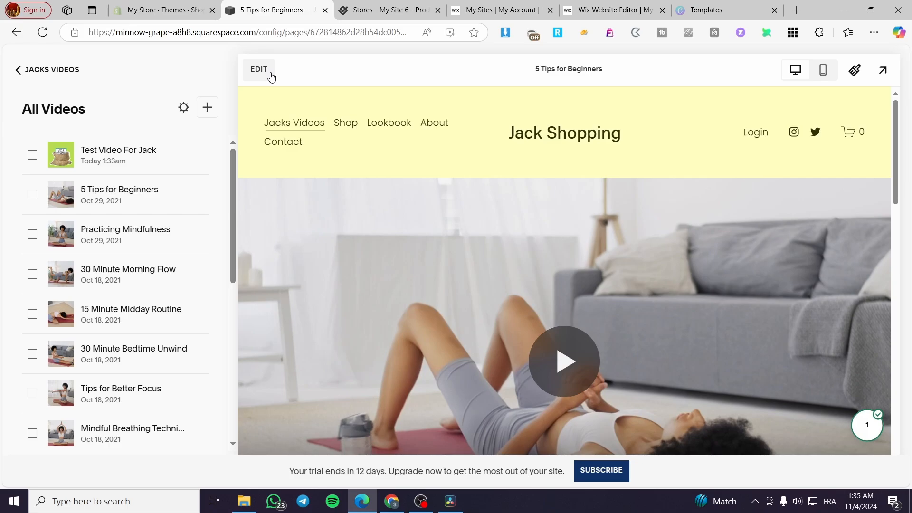
{"action": "left_click", "coordinate": [28, 71]}
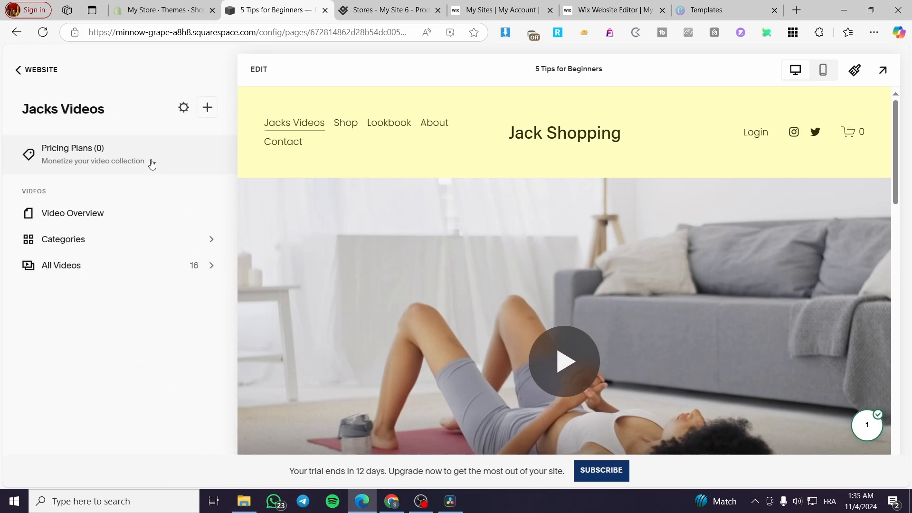